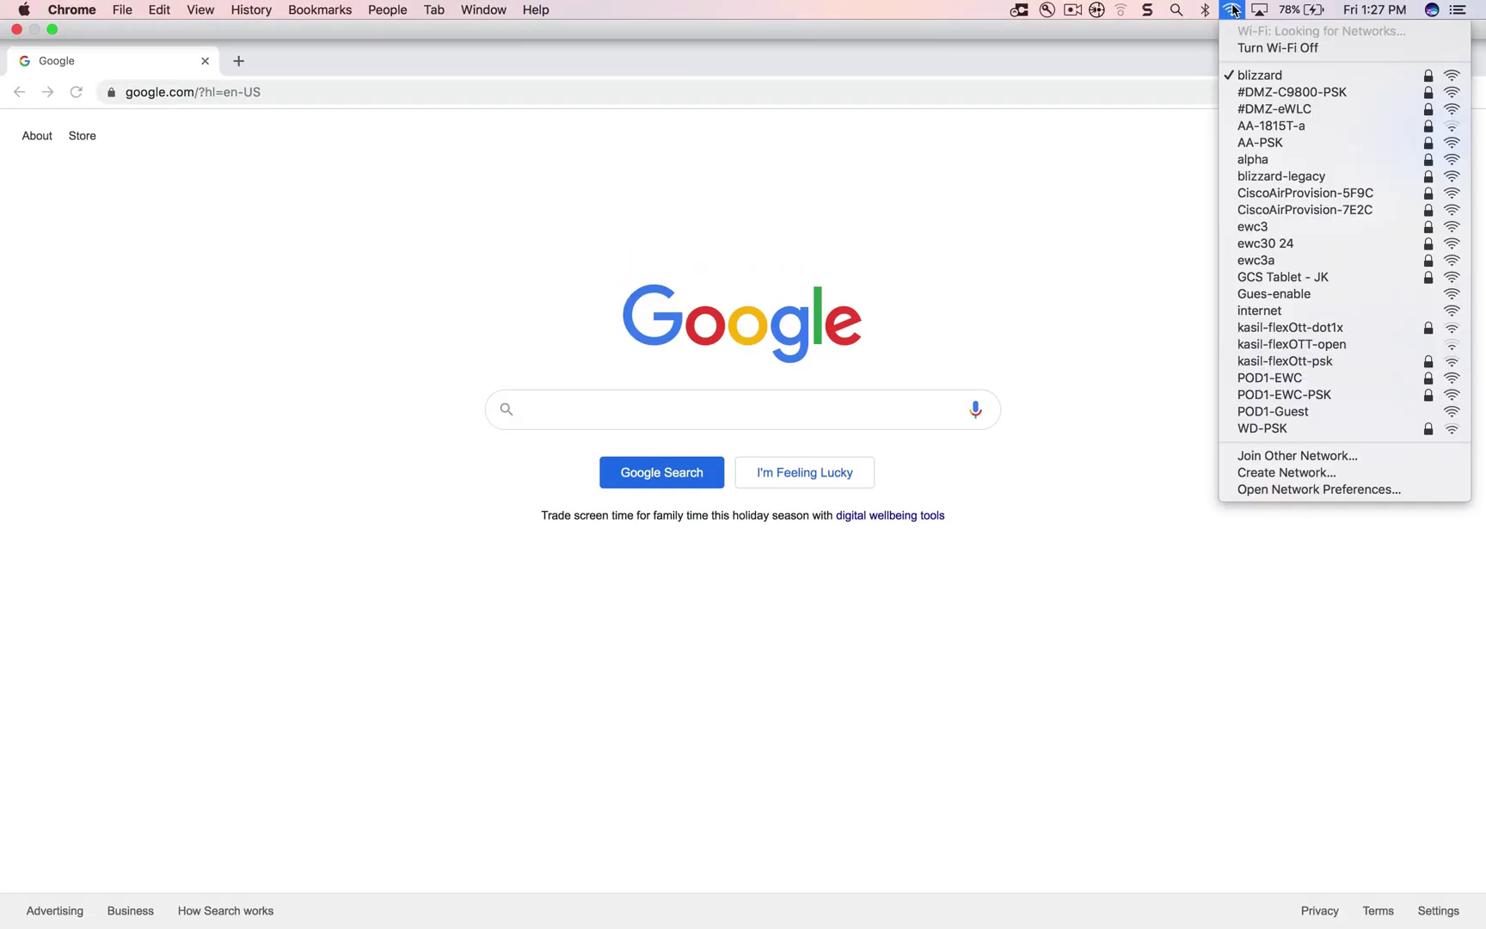
Join the CiscoAirProvision-5F9C Wi-Fi network with its password, then open Network preferences
left_click(1287, 193)
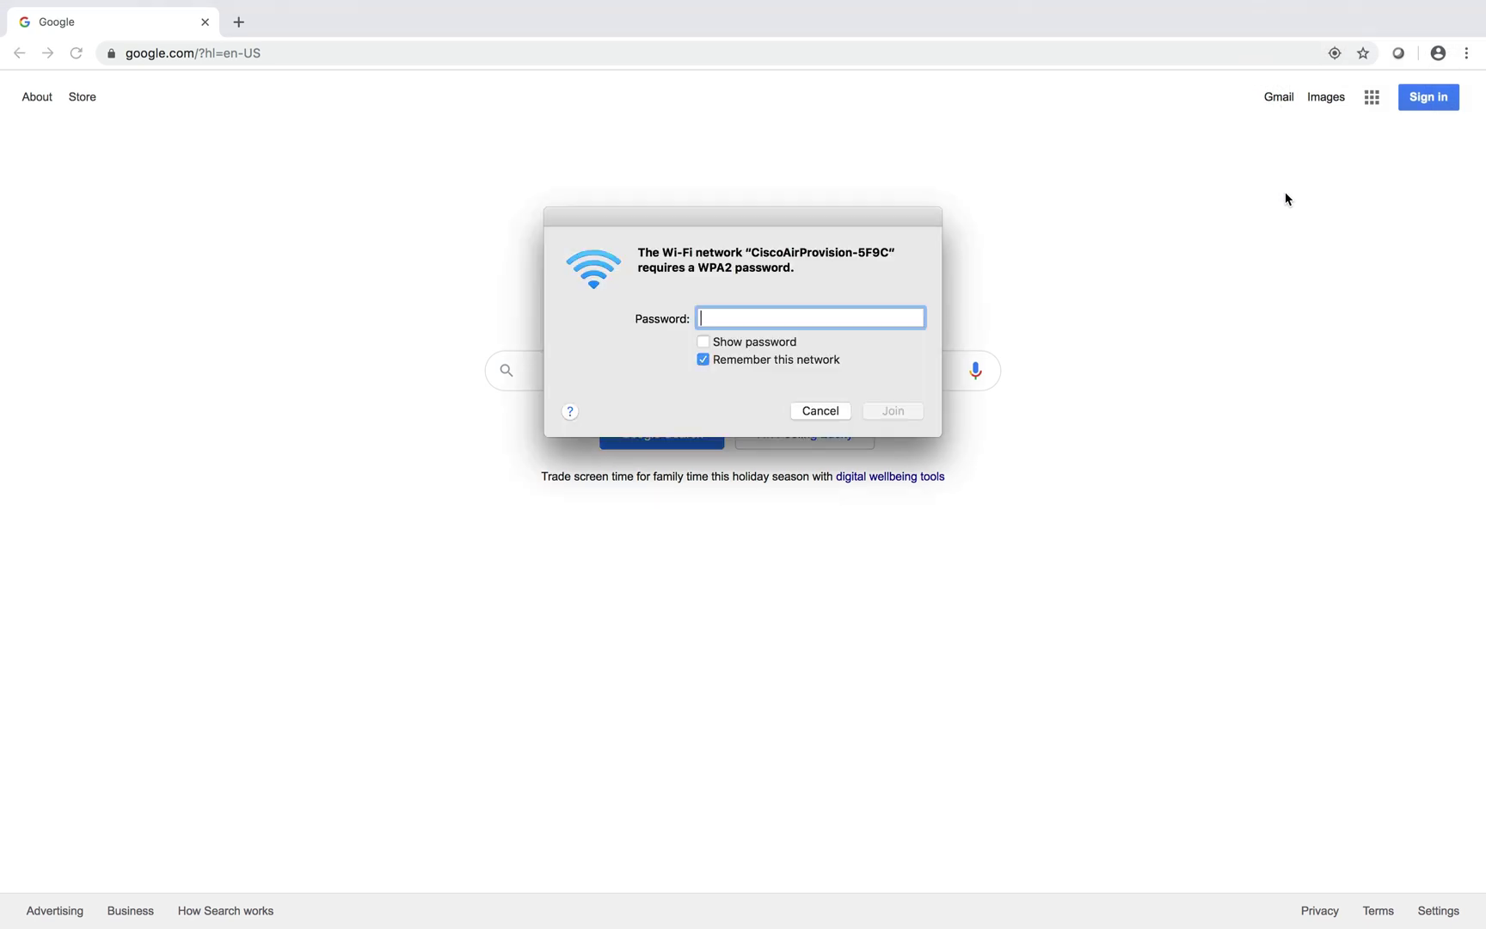
left_click(706, 344)
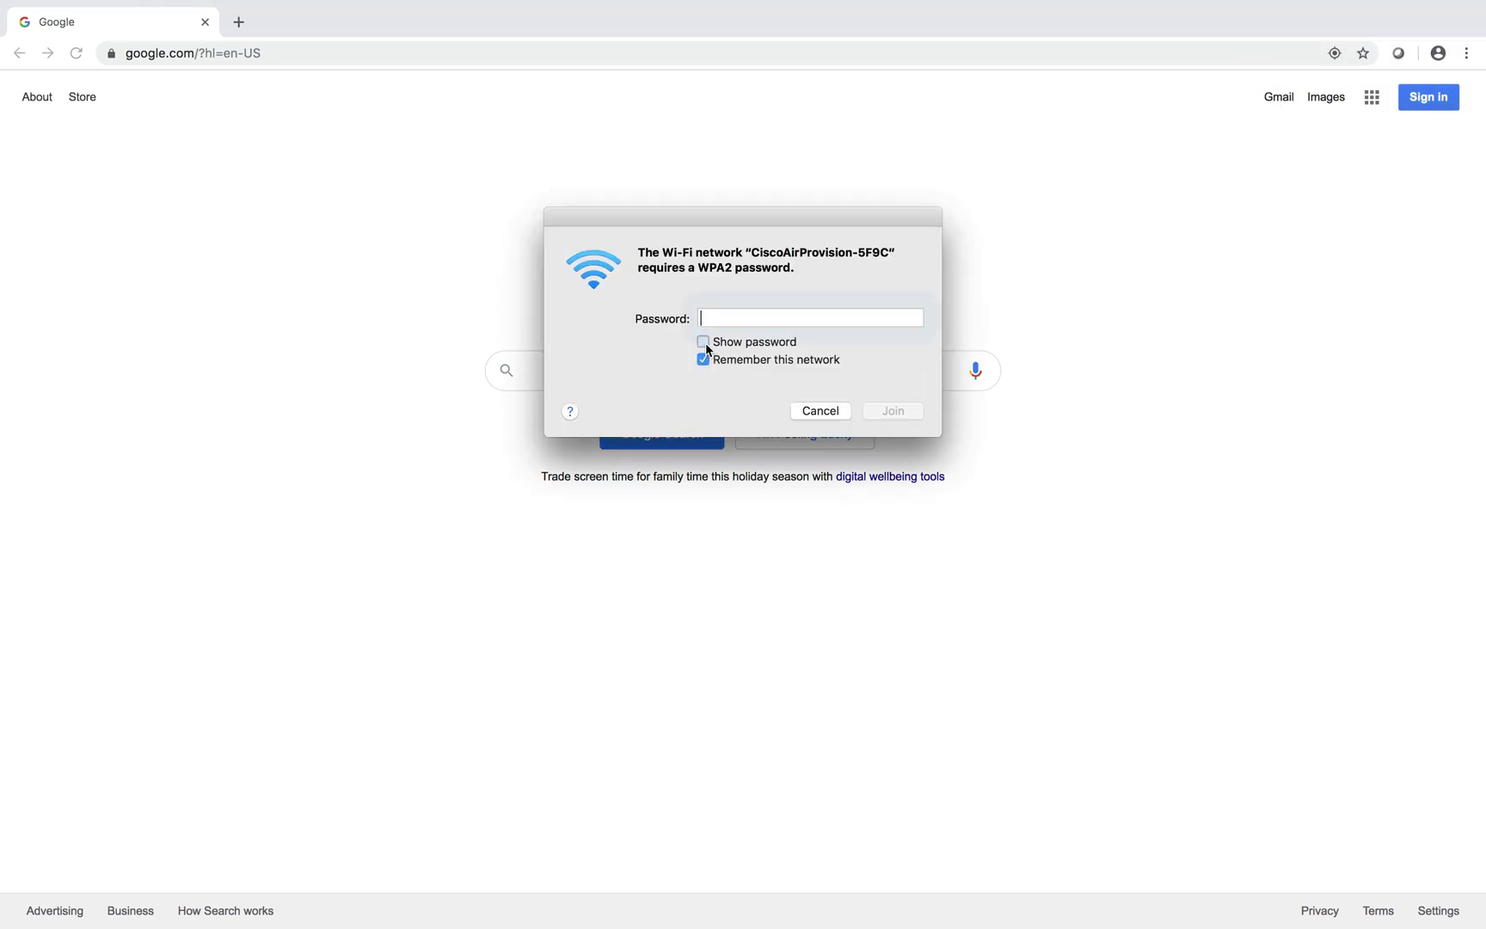
type("password")
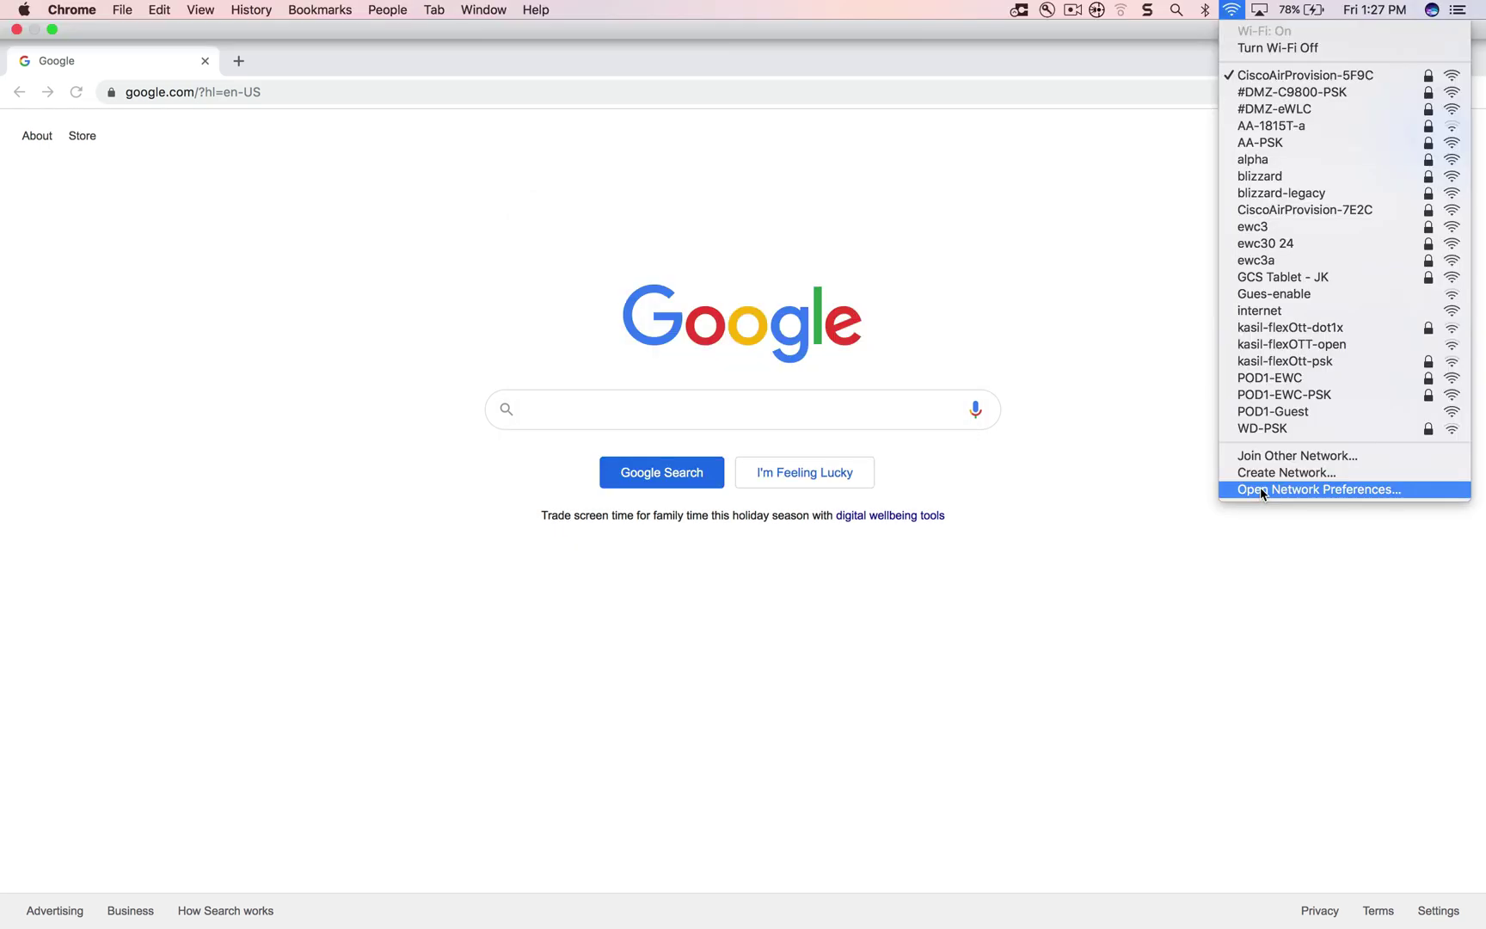
left_click(1260, 487)
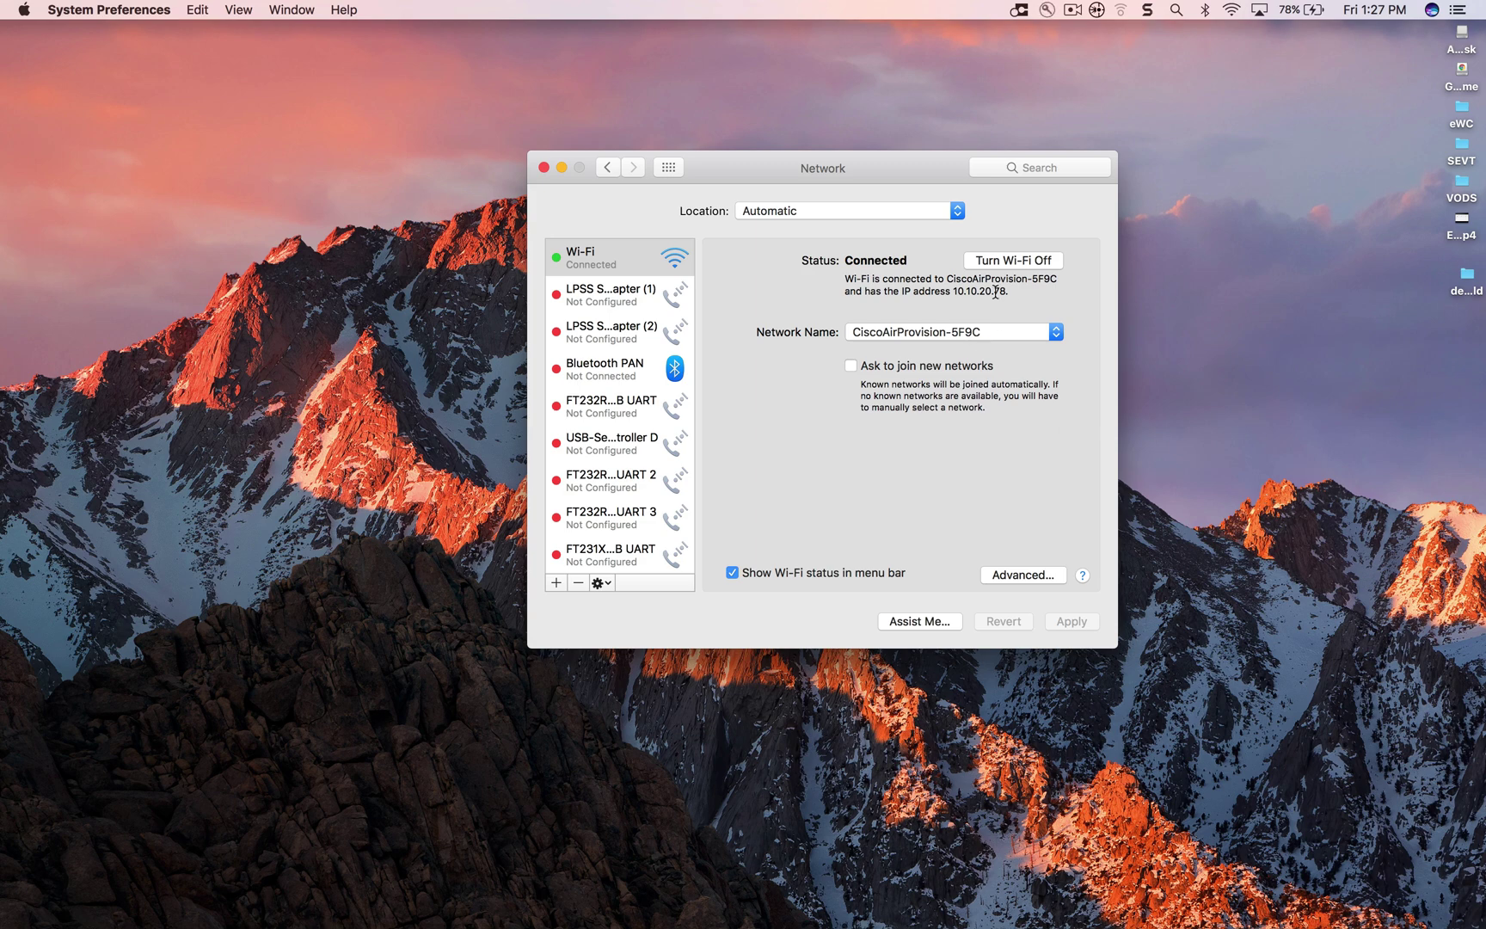
Check the Wi-Fi TCP/IP details in Advanced settings, confirming address 10.10.20.78
left_click(1022, 575)
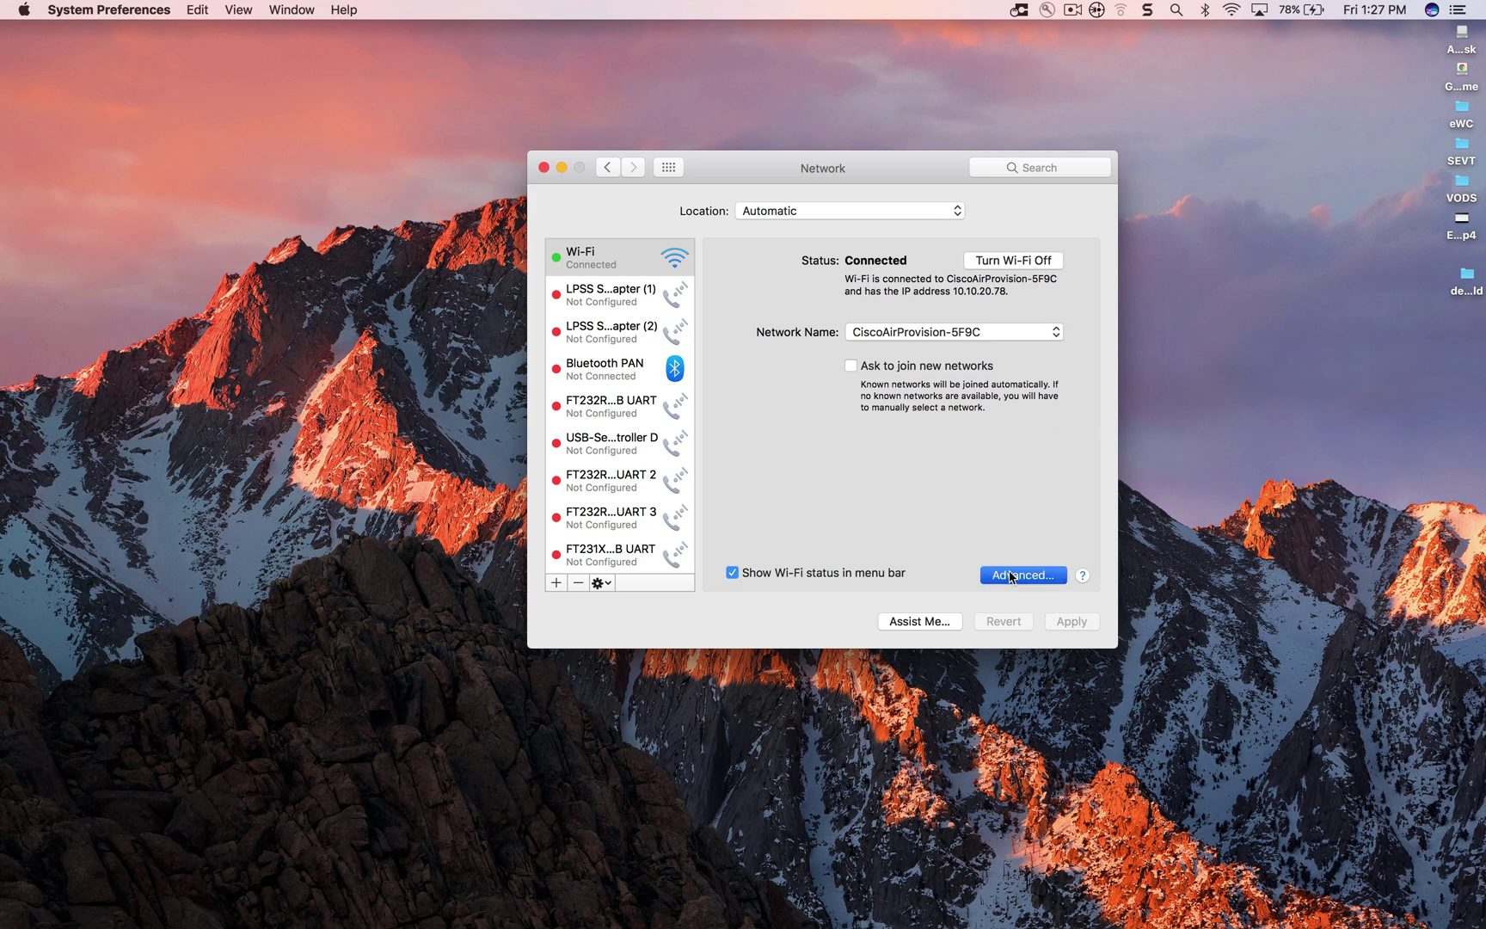
left_click(719, 243)
left_click(1062, 604)
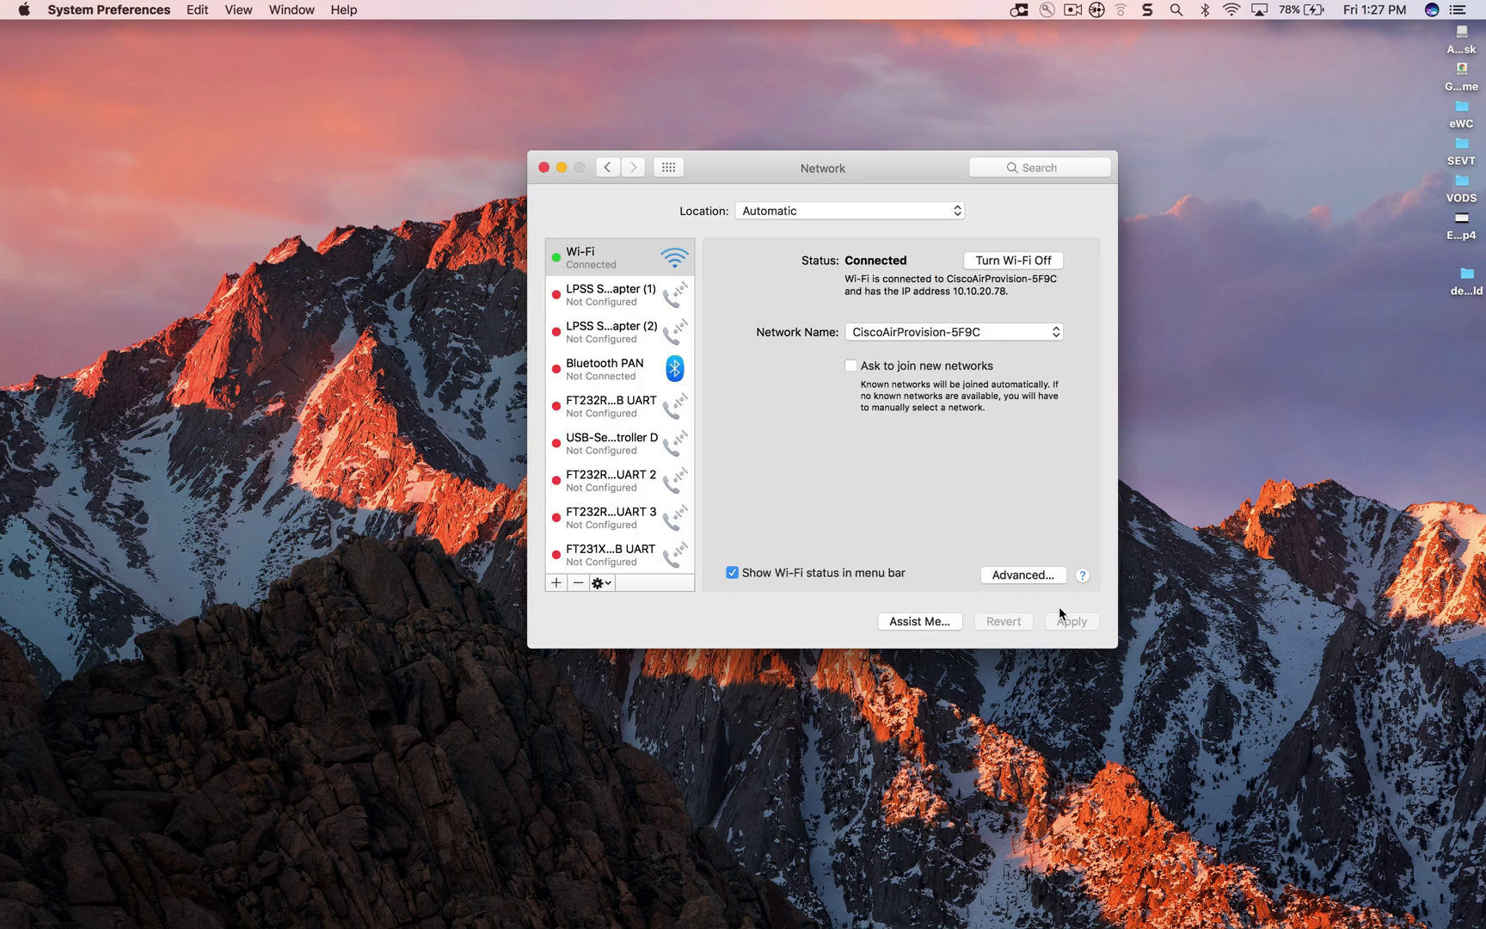
Load mywifi.cisco.com, bypass the certificate warning and log in with the default credentials
left_click(544, 167)
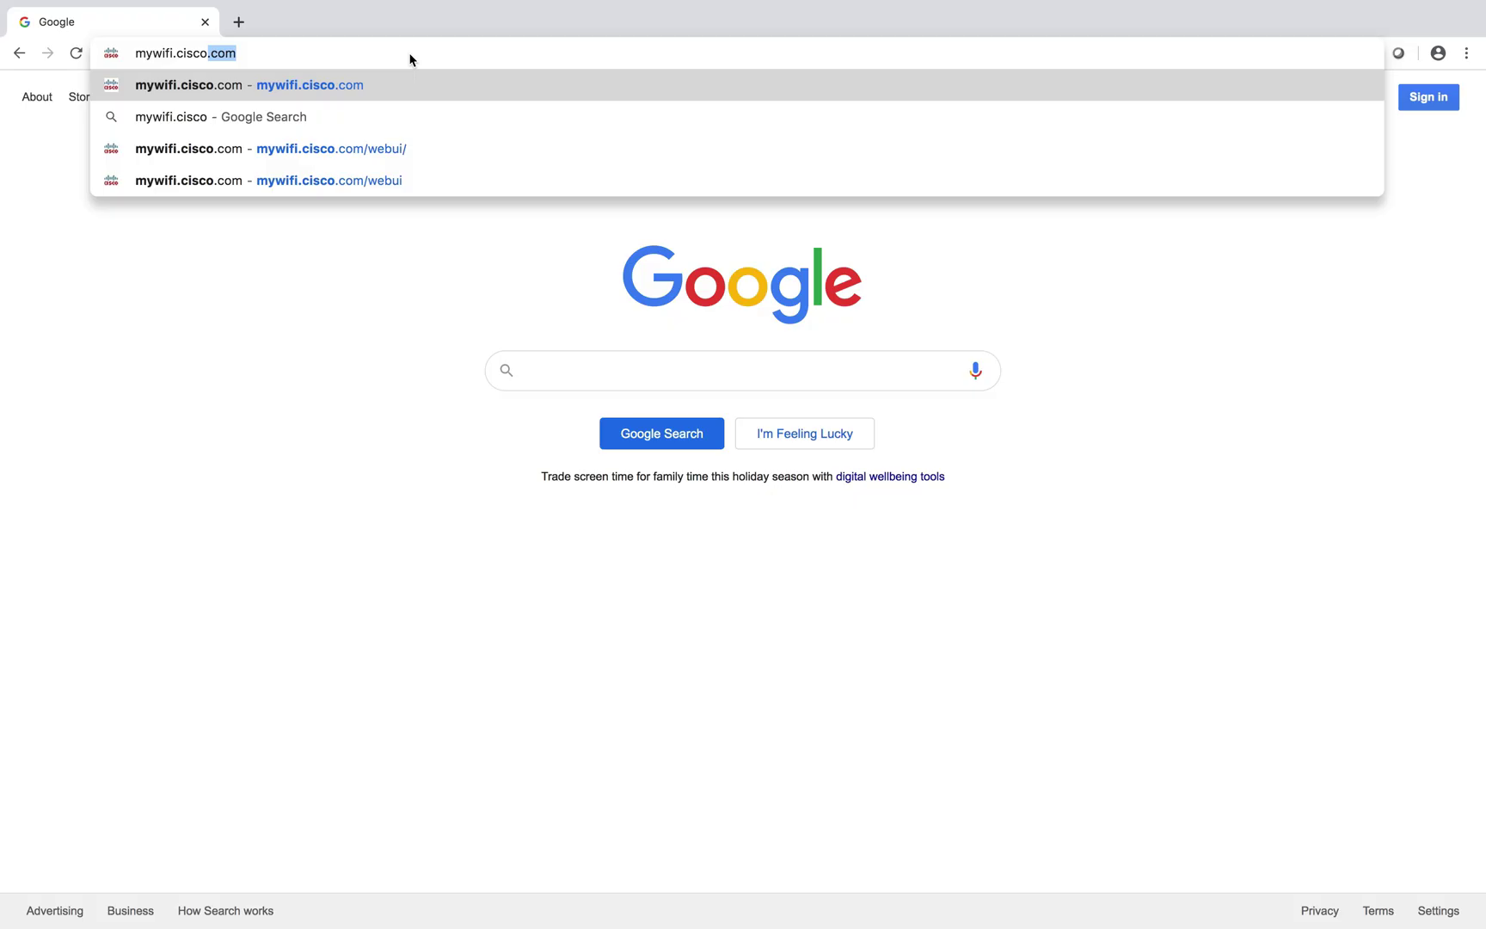
key("Return")
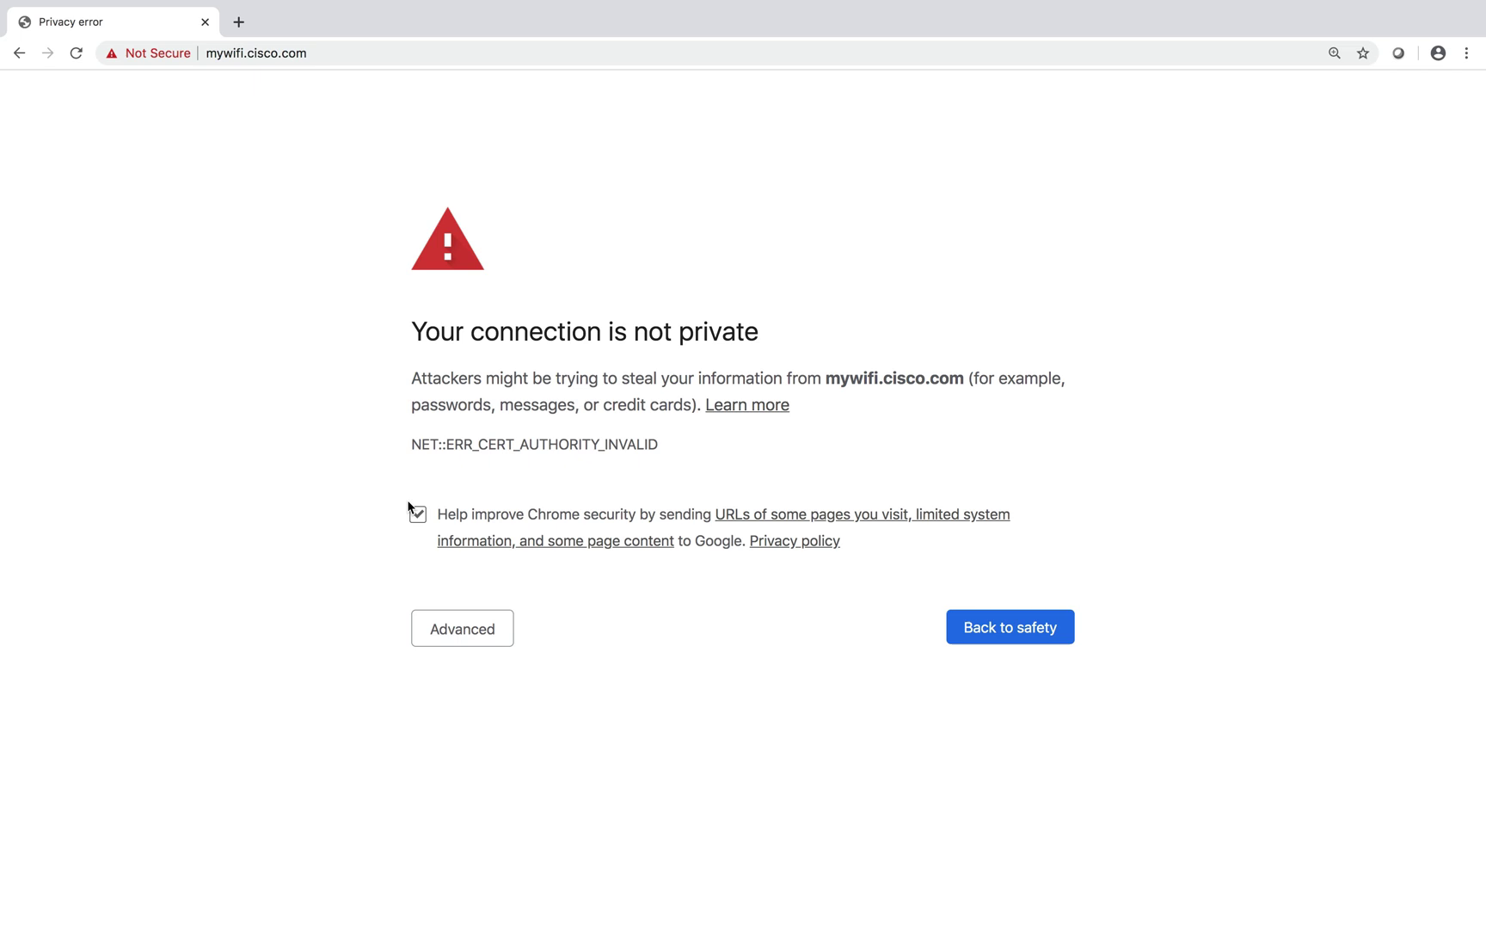
left_click(464, 629)
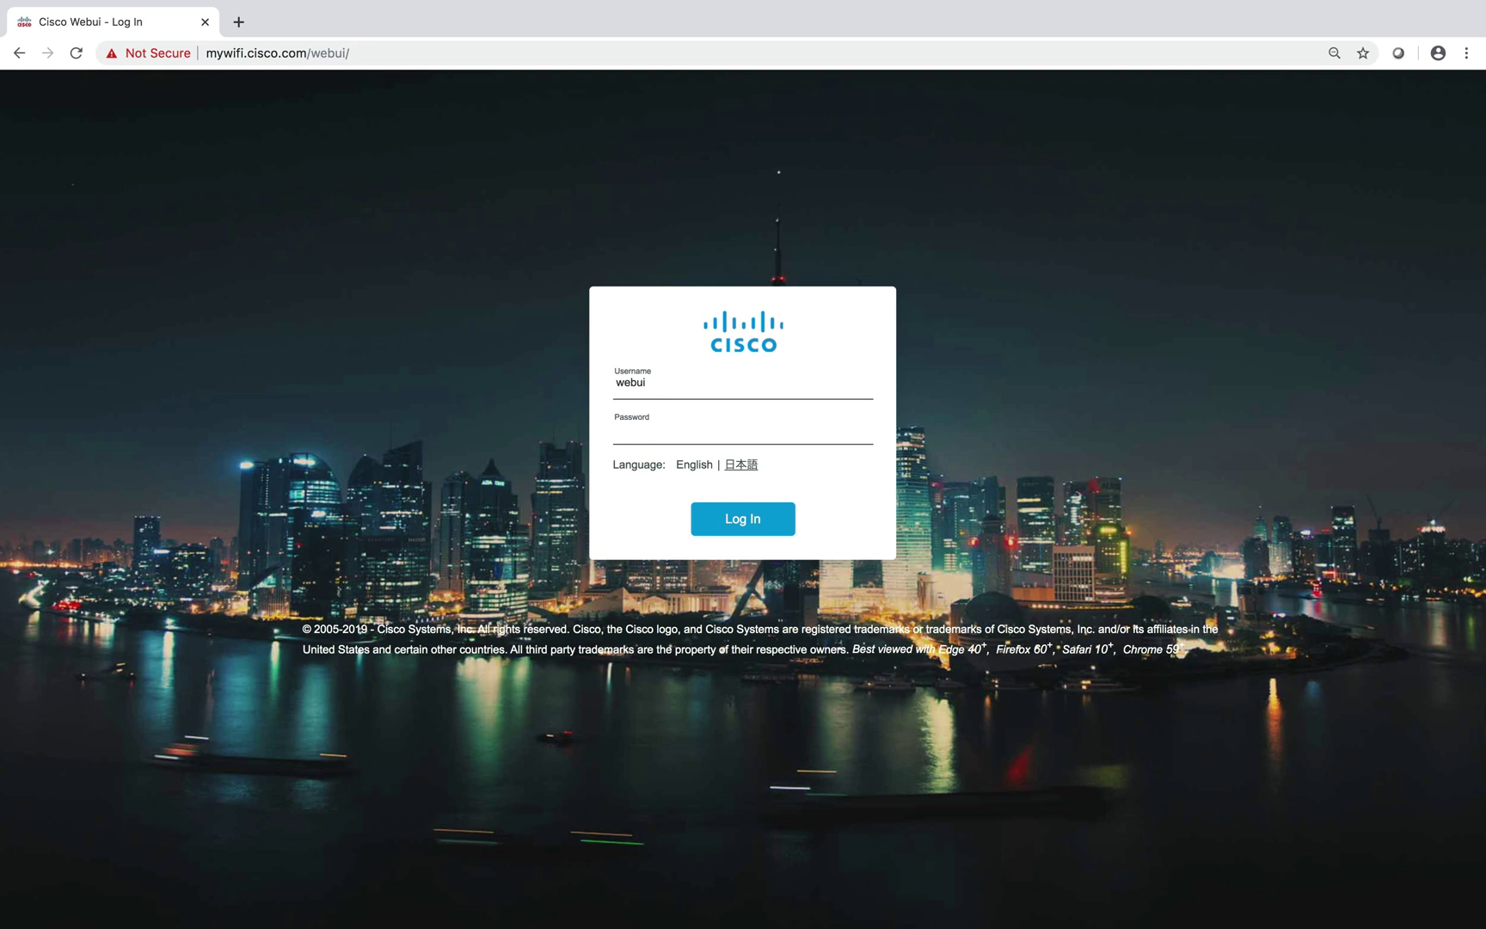
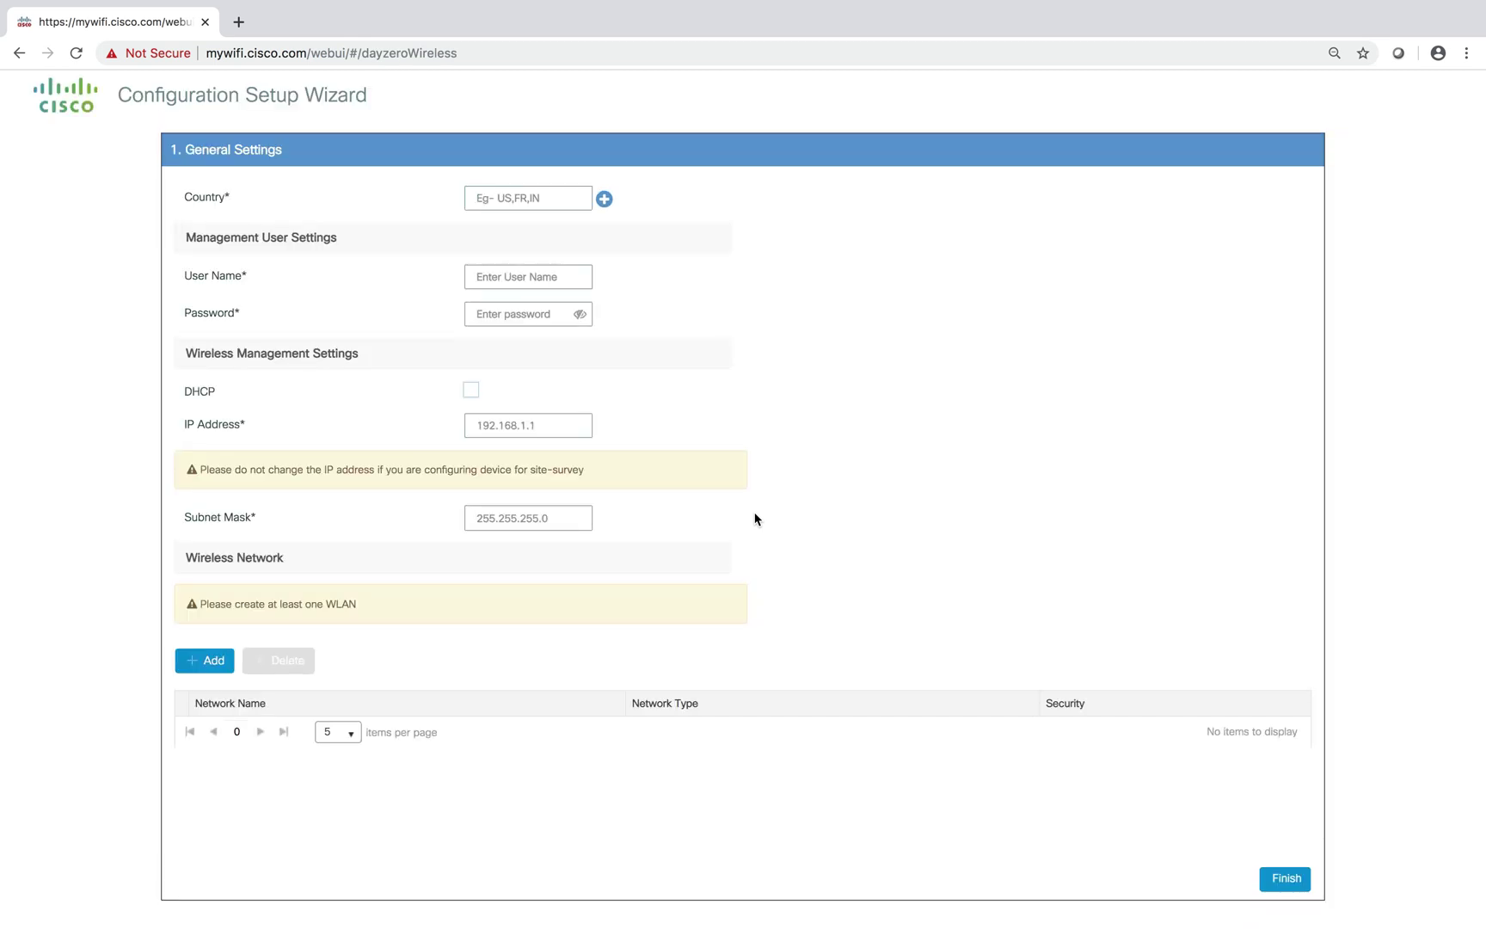
Set the country to US and enter management user admin with its password
left_click(604, 199)
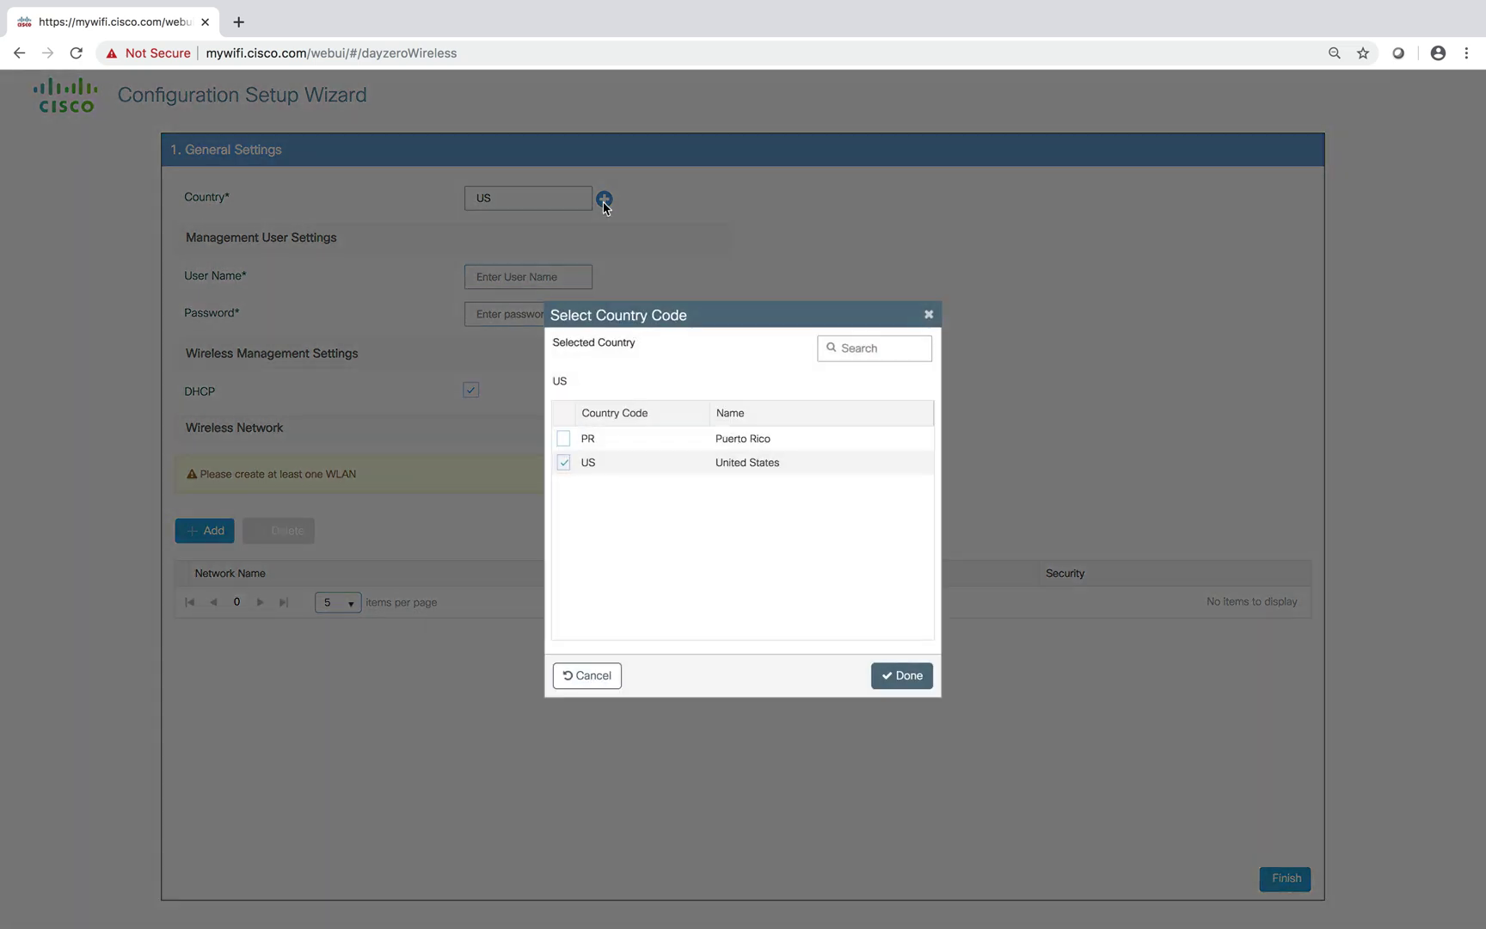
left_click(903, 677)
left_click(524, 283)
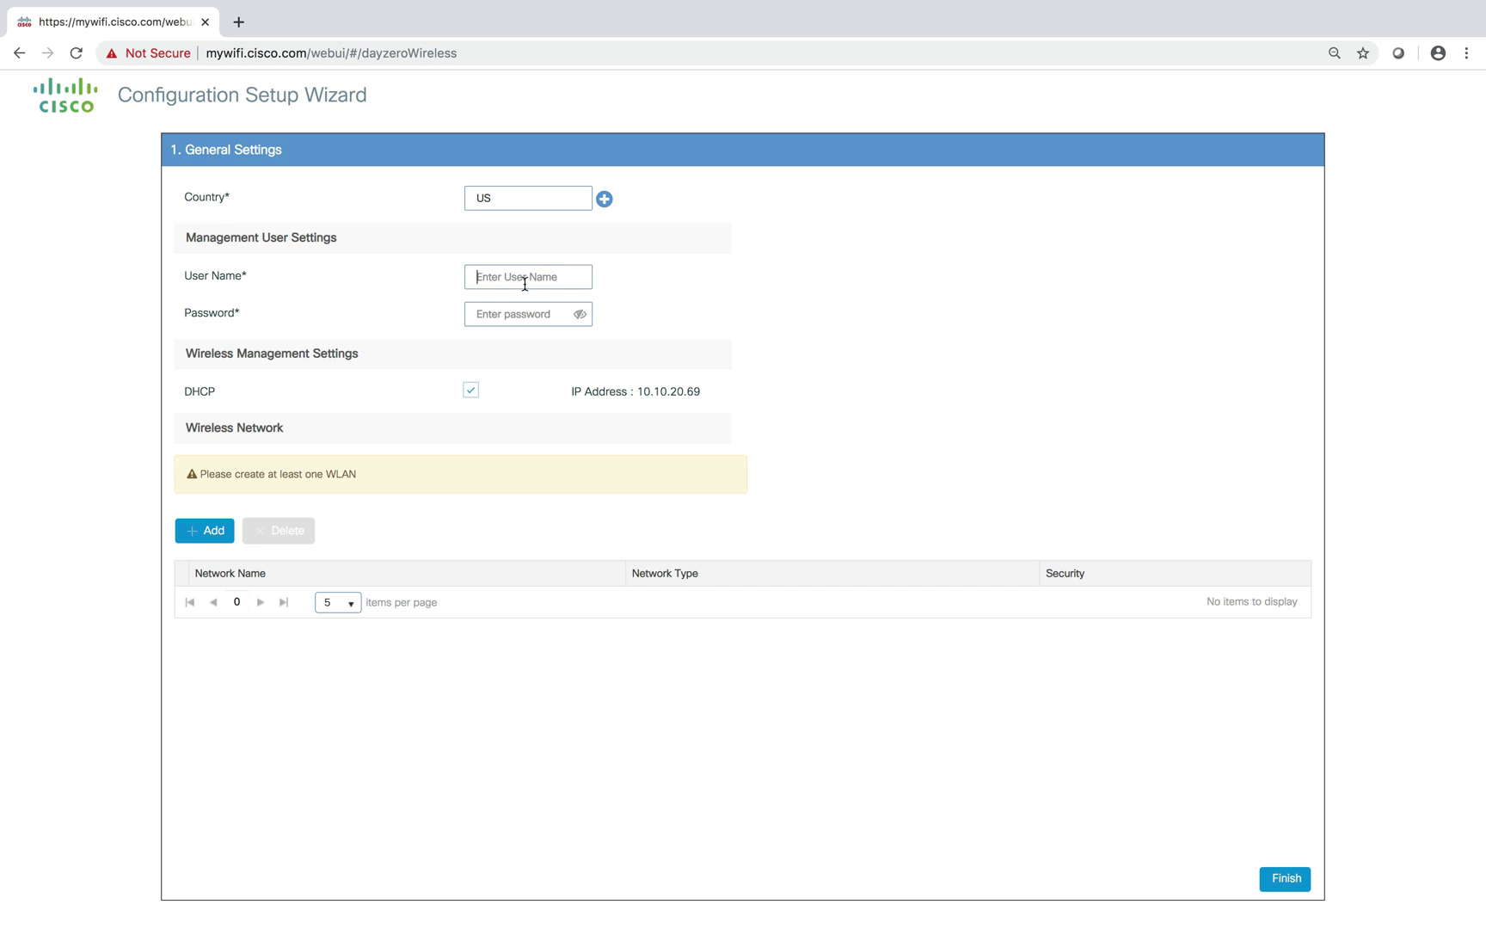
type("admin")
key("Tab")
type("••••••••")
Disable DHCP and assign static IP 10.10.20.3 with subnet mask 255.255.255.0
left_click(472, 392)
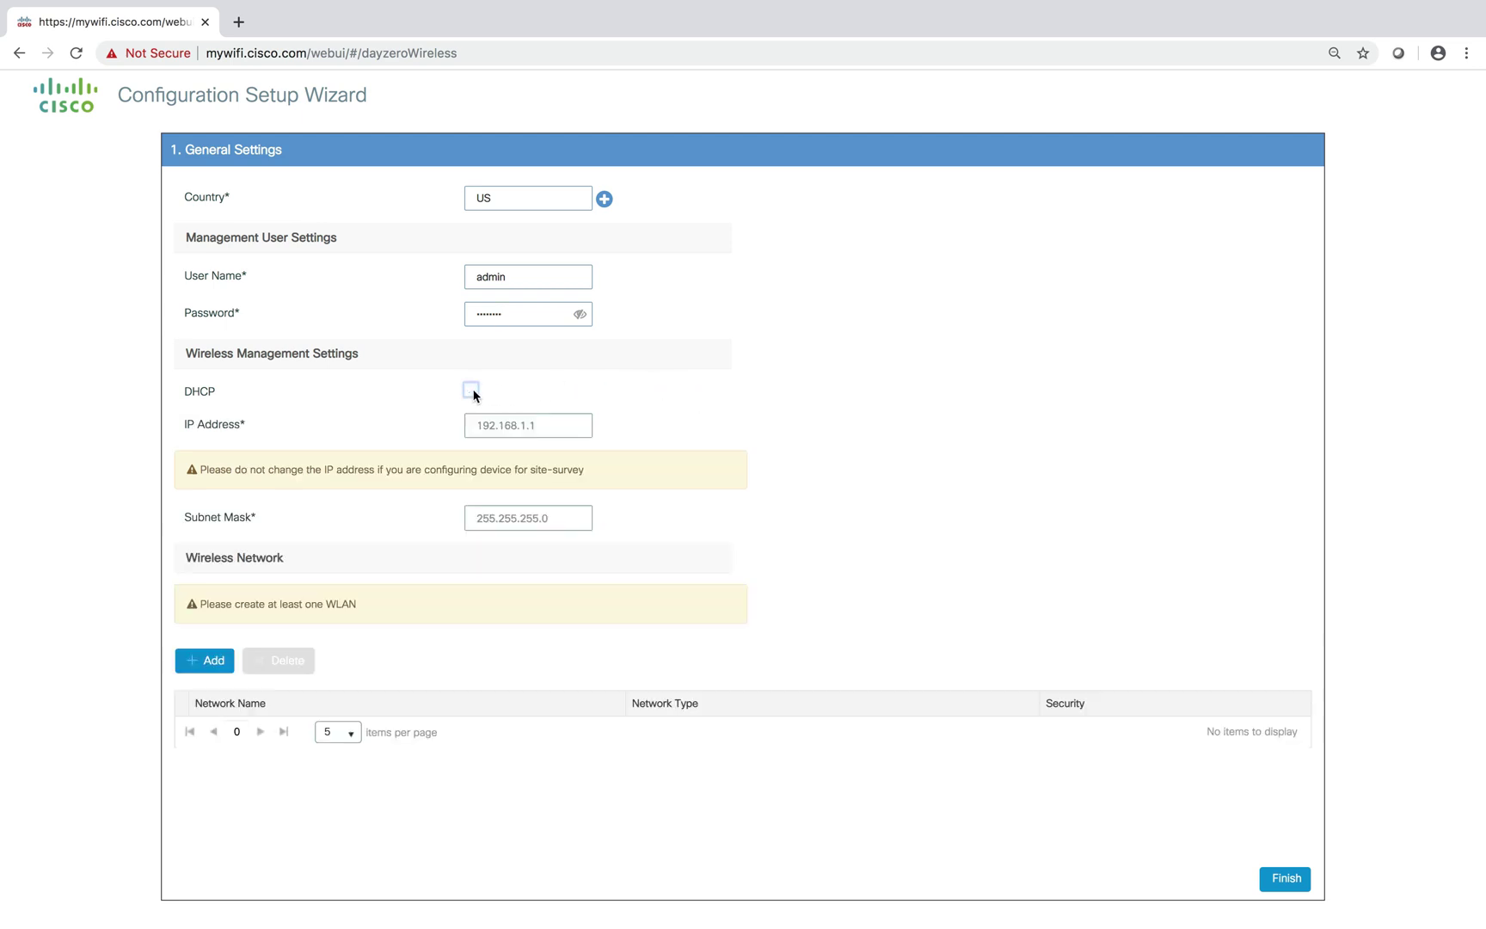
left_click(556, 431)
type("10.10.20.3")
left_click(499, 513)
type("255.255.255.0")
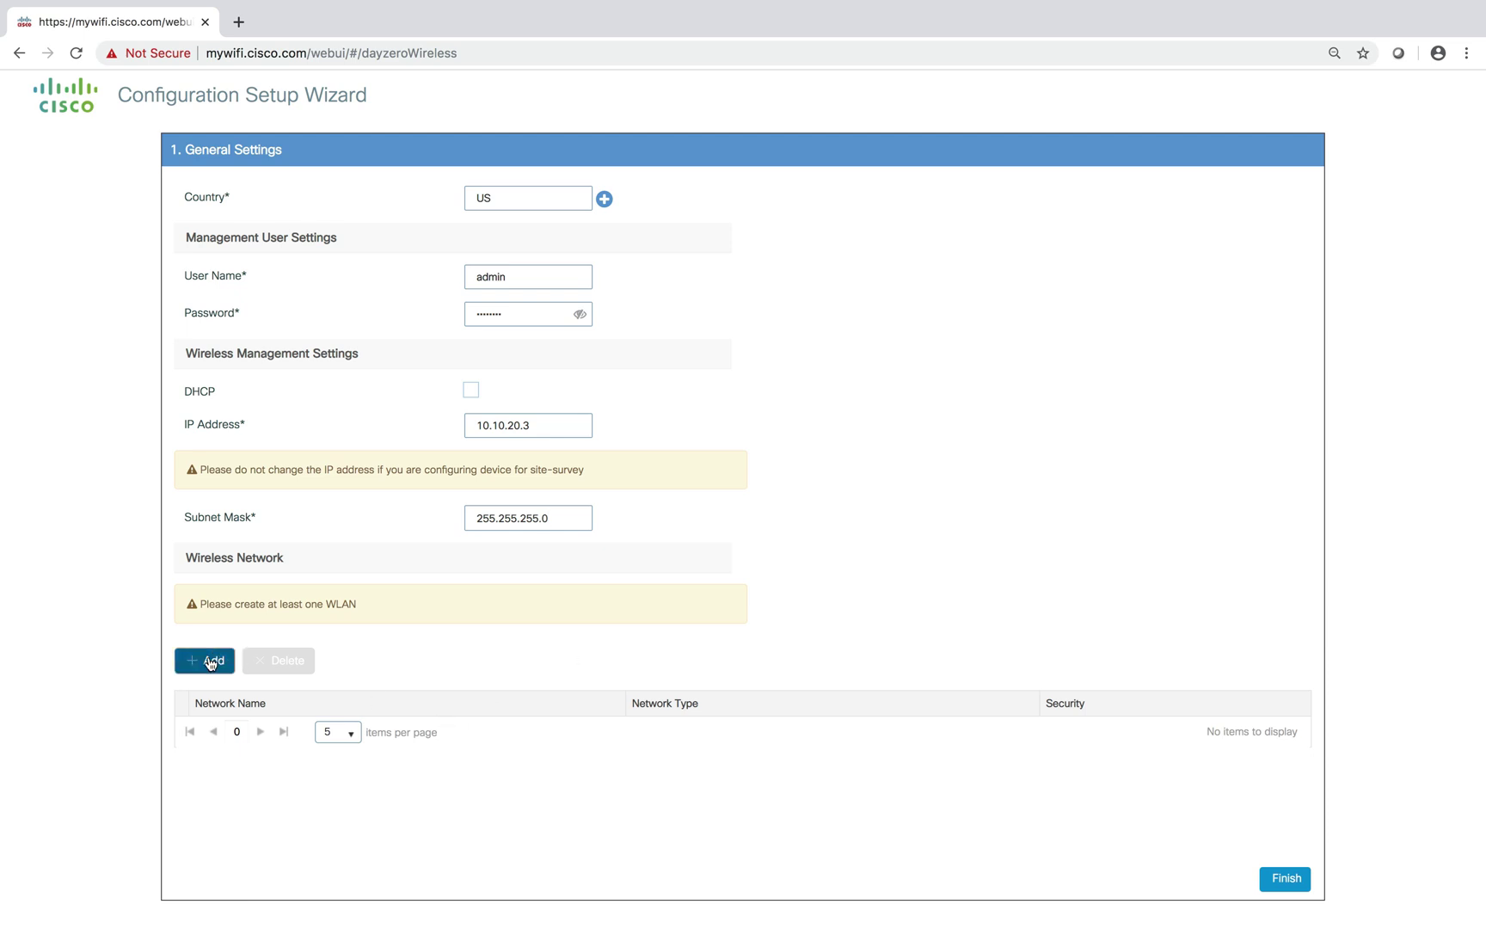
Add employee network AA-Corp secured with a WPA2 Personal pre-shared key
left_click(210, 660)
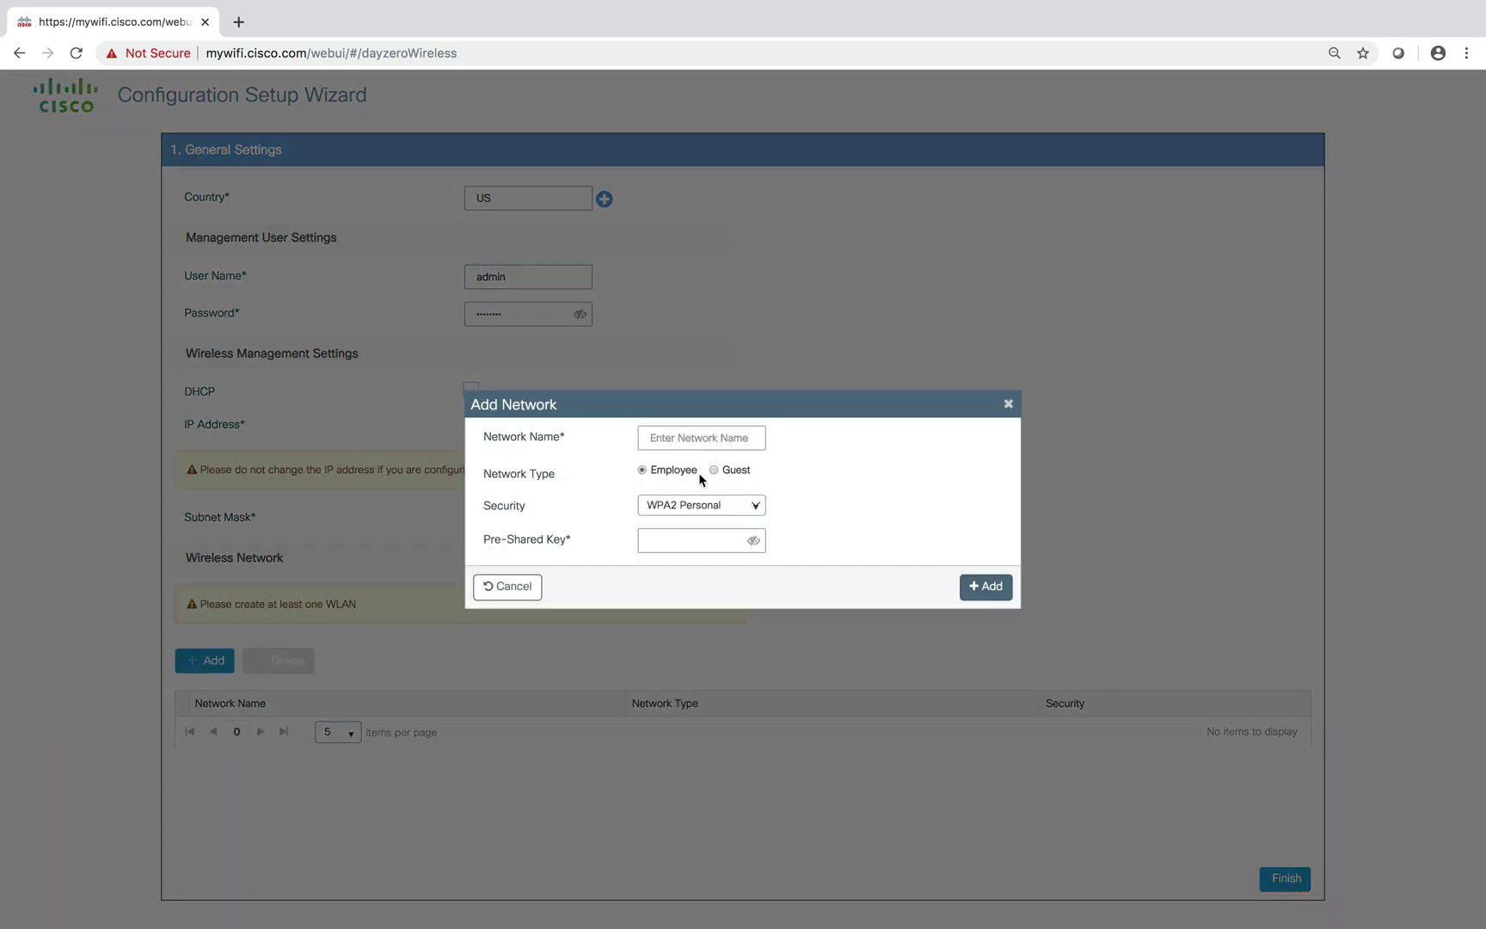
left_click(707, 440)
type("AA-Corp")
left_click(671, 537)
type("••••••••••")
left_click(994, 588)
left_click(212, 605)
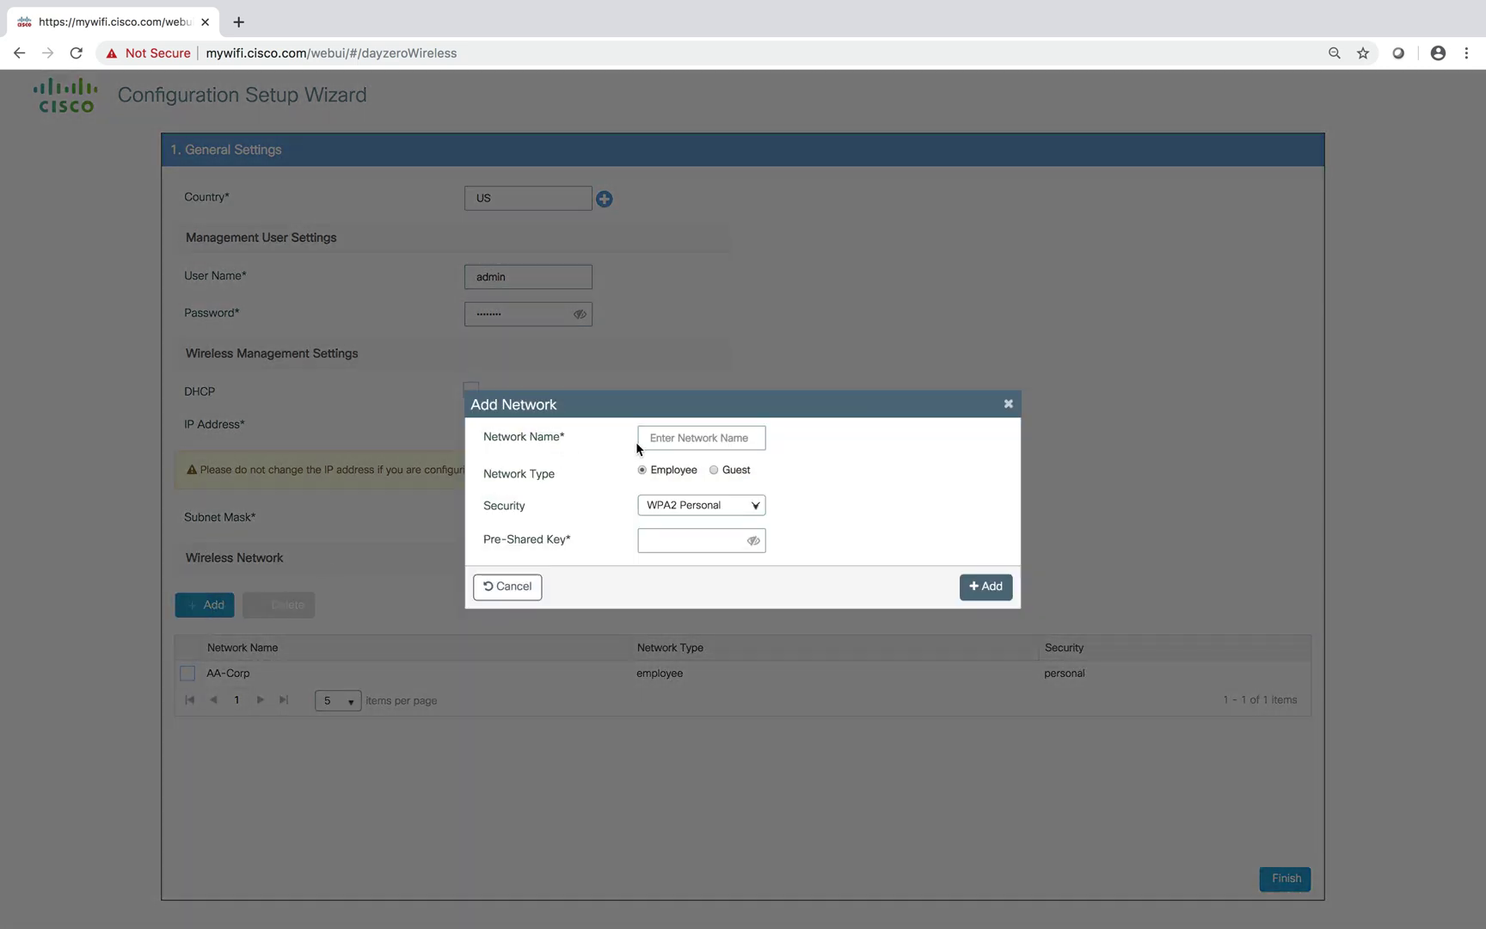
Name the new network AA-Guest, set its type to Guest, and add it
left_click(656, 442)
type("AA-Guest")
left_click(714, 468)
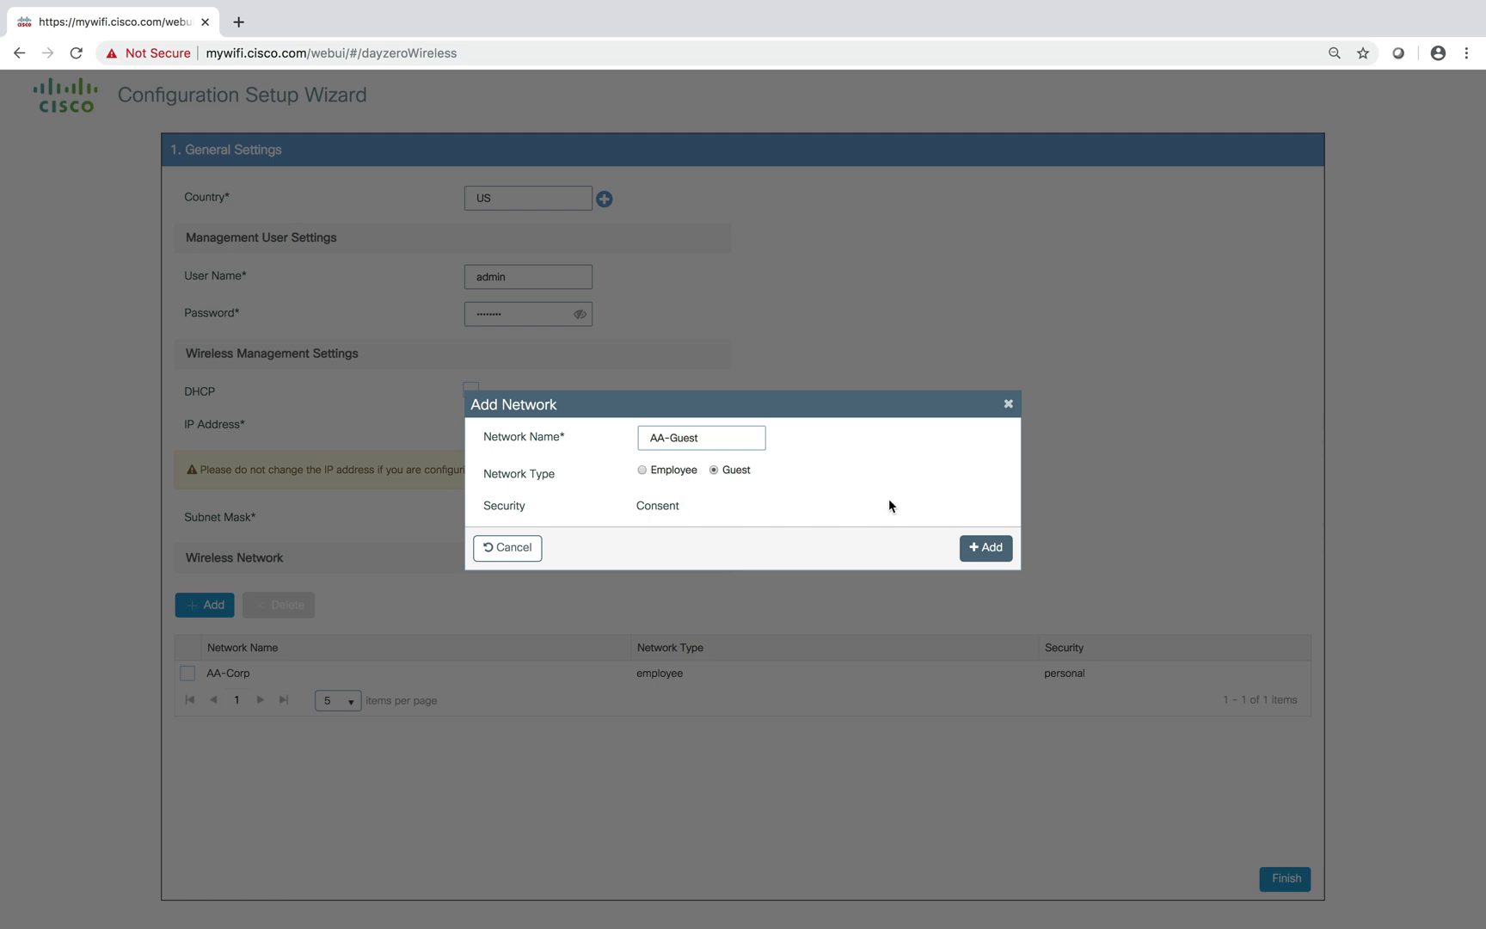
left_click(979, 546)
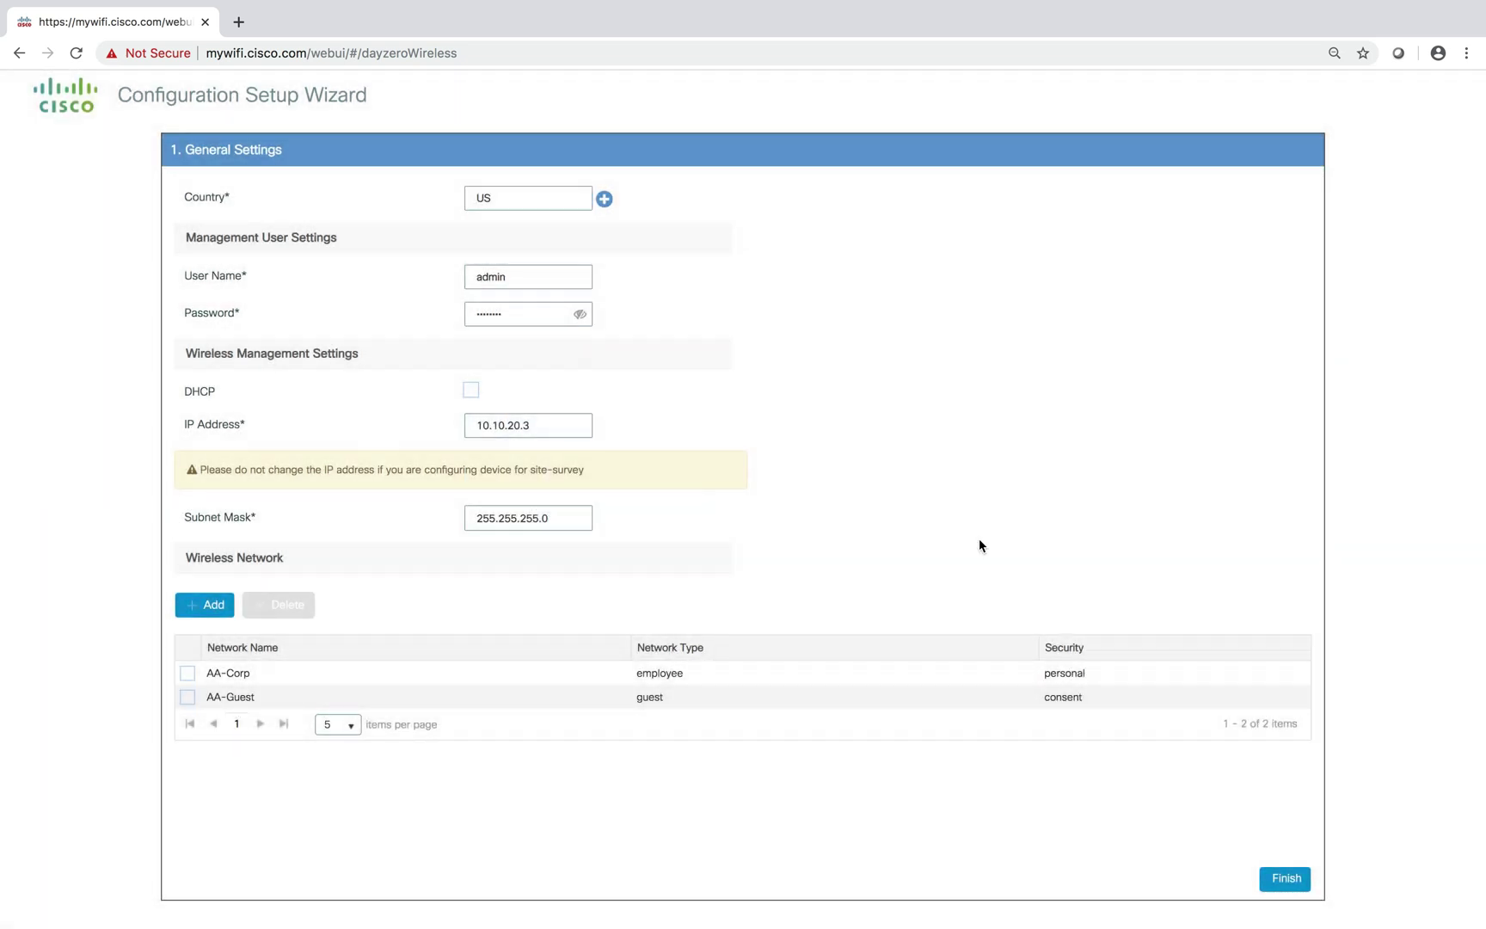
Finish the wizard, confirm applying the configuration and acknowledge the SSID change notice
left_click(1289, 891)
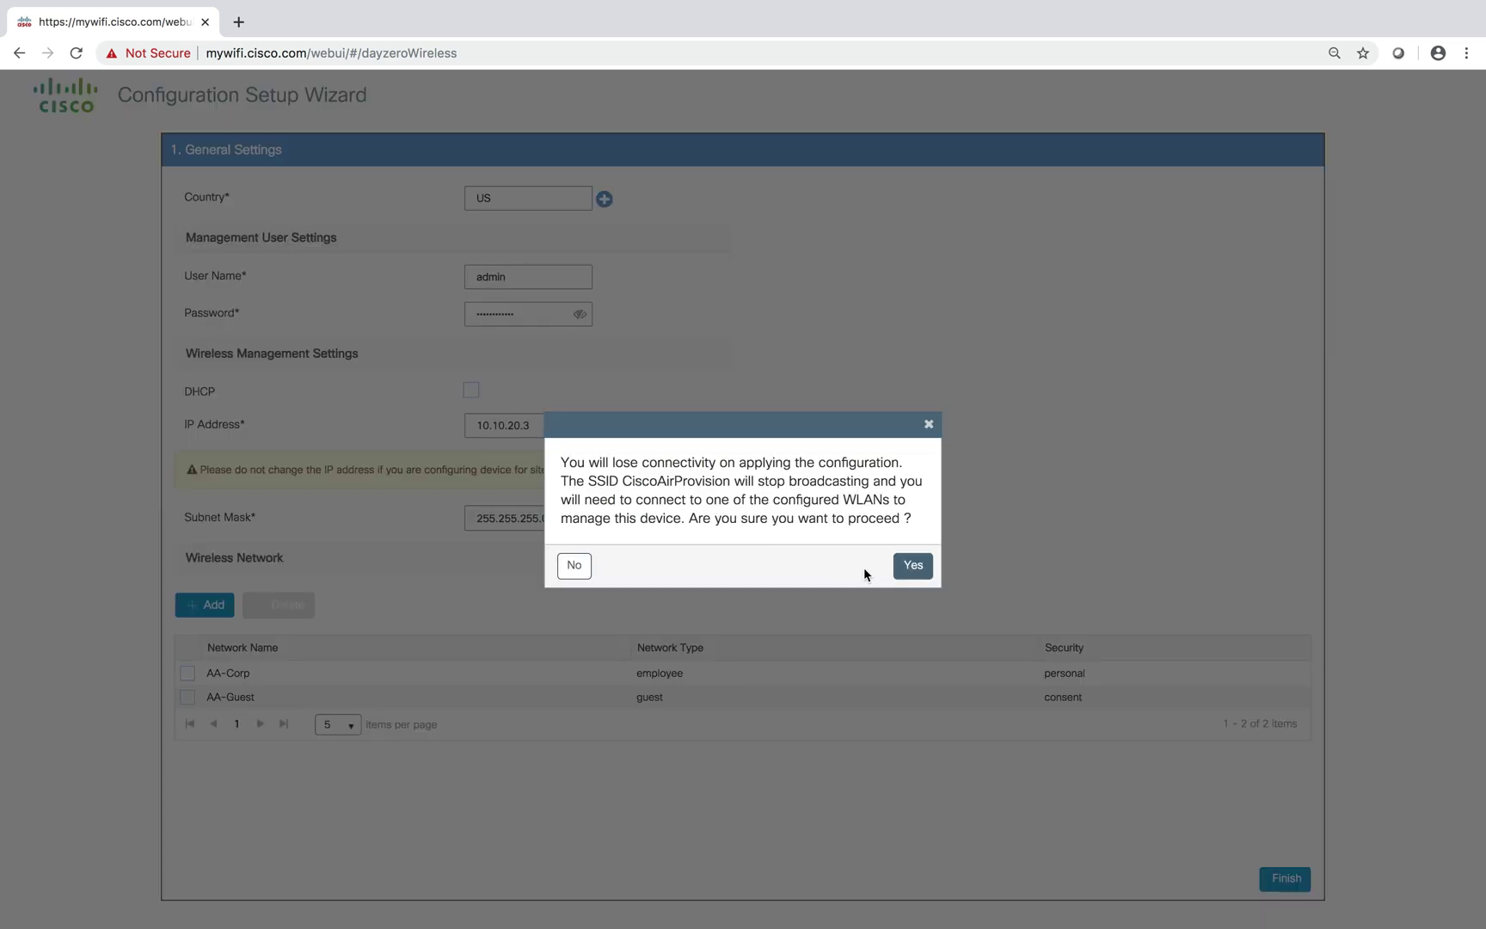
left_click(906, 571)
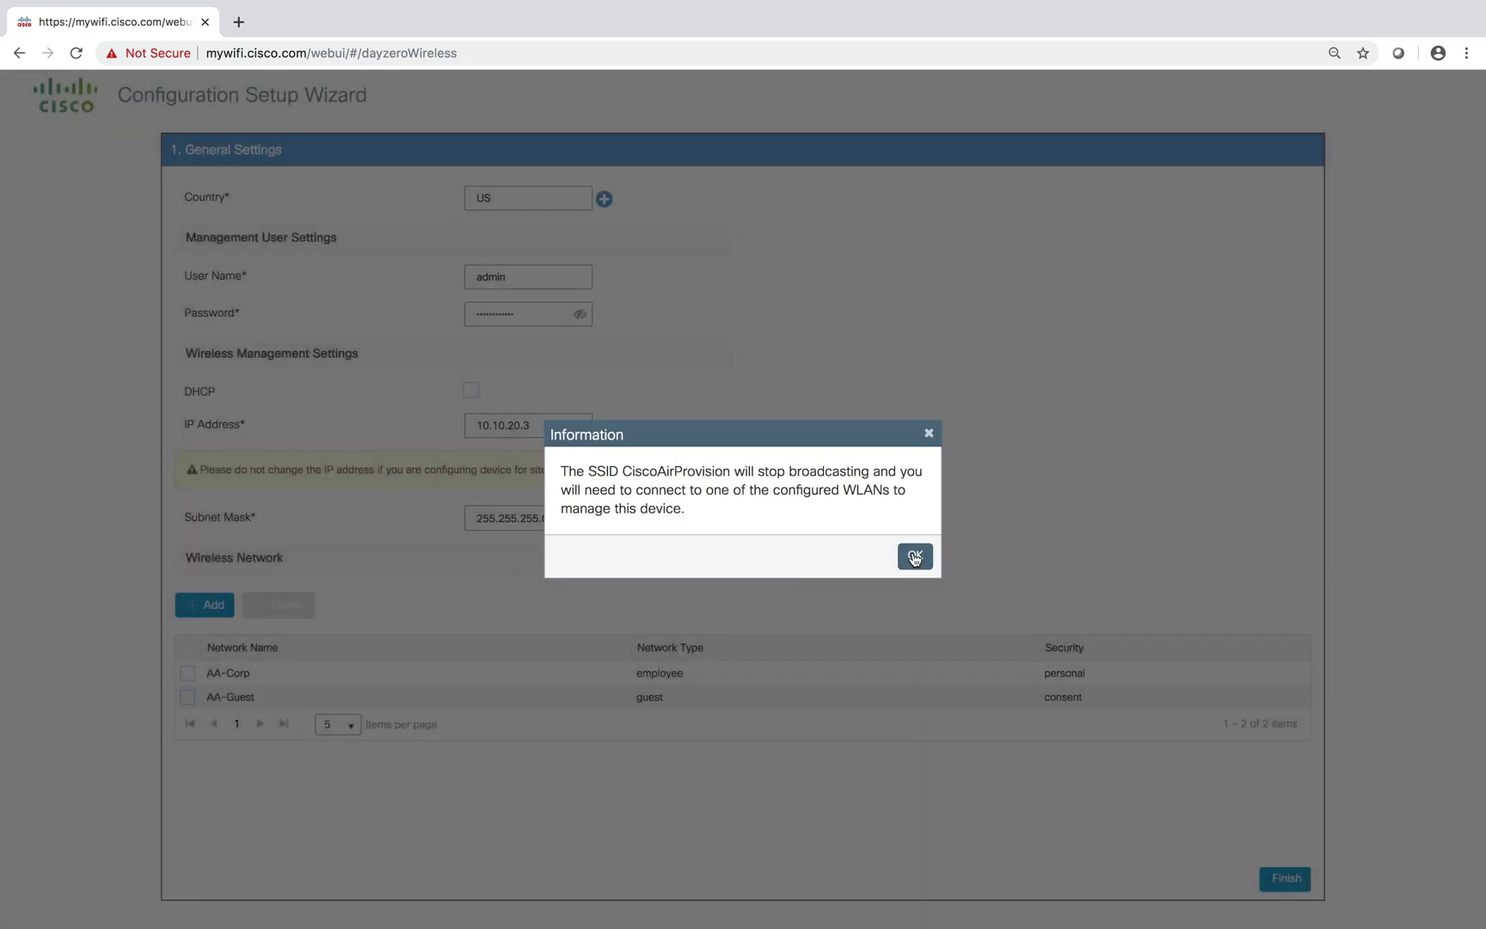
left_click(915, 557)
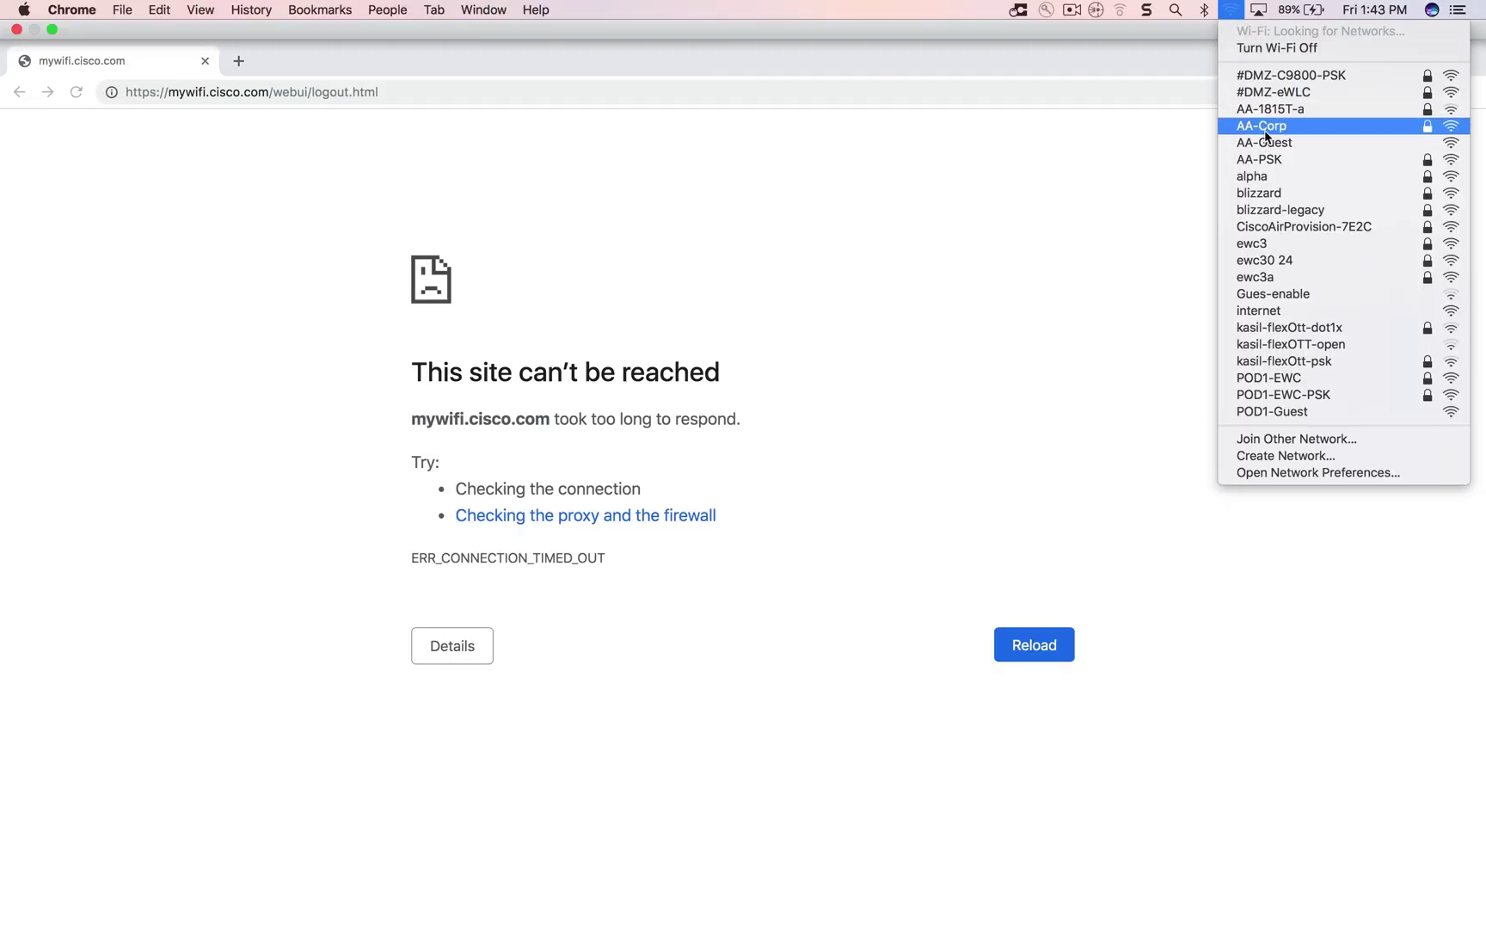
Join the AA-Corp Wi-Fi network using its pre-shared key
left_click(1264, 127)
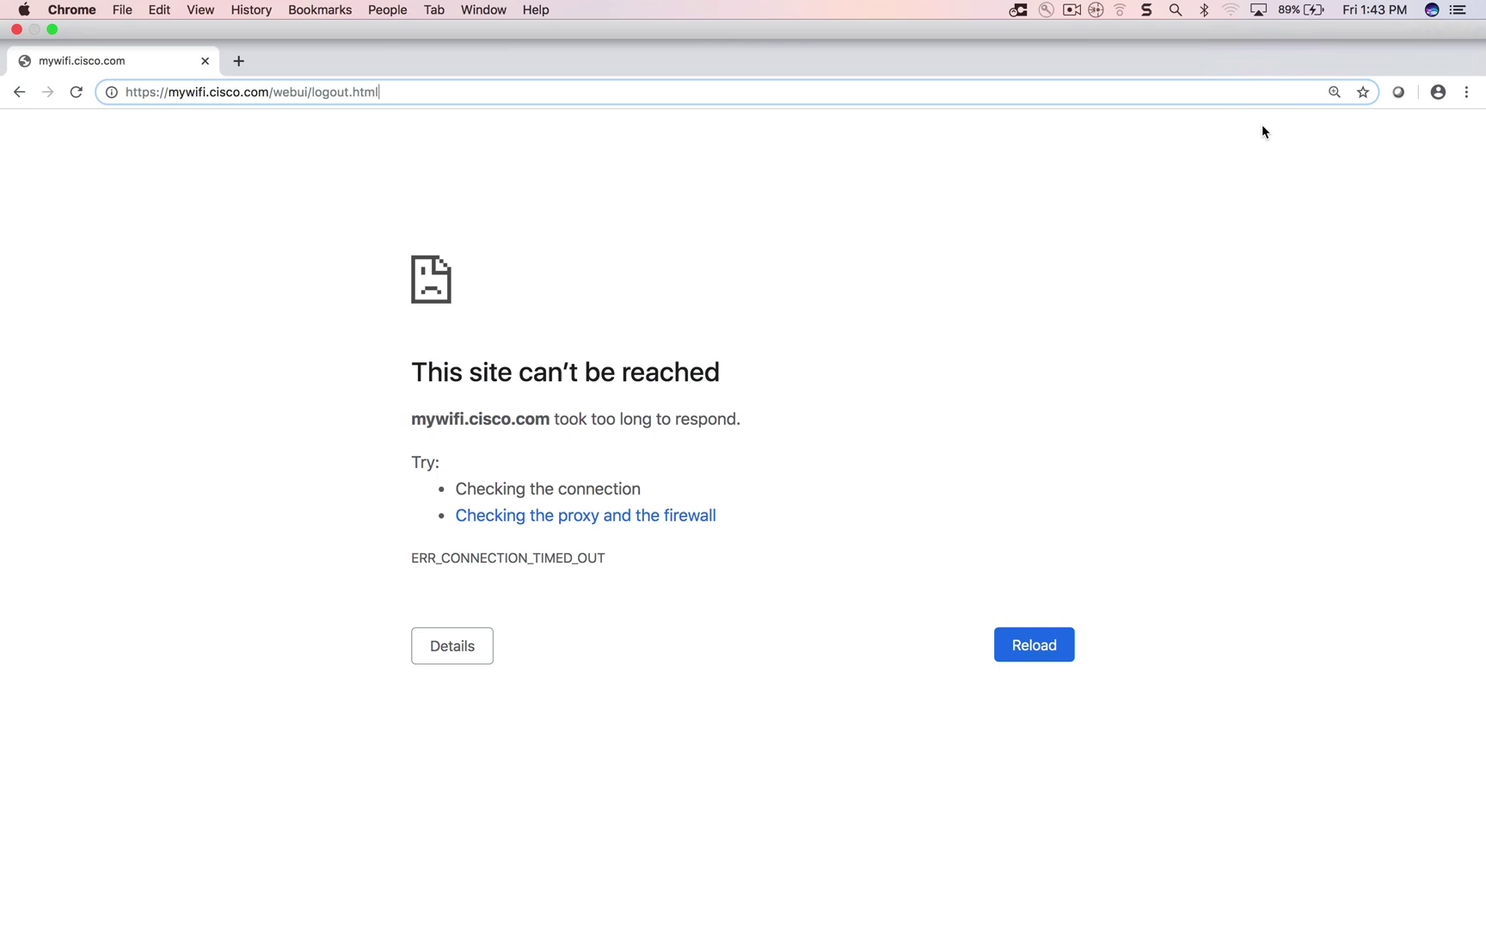
type("•••••")
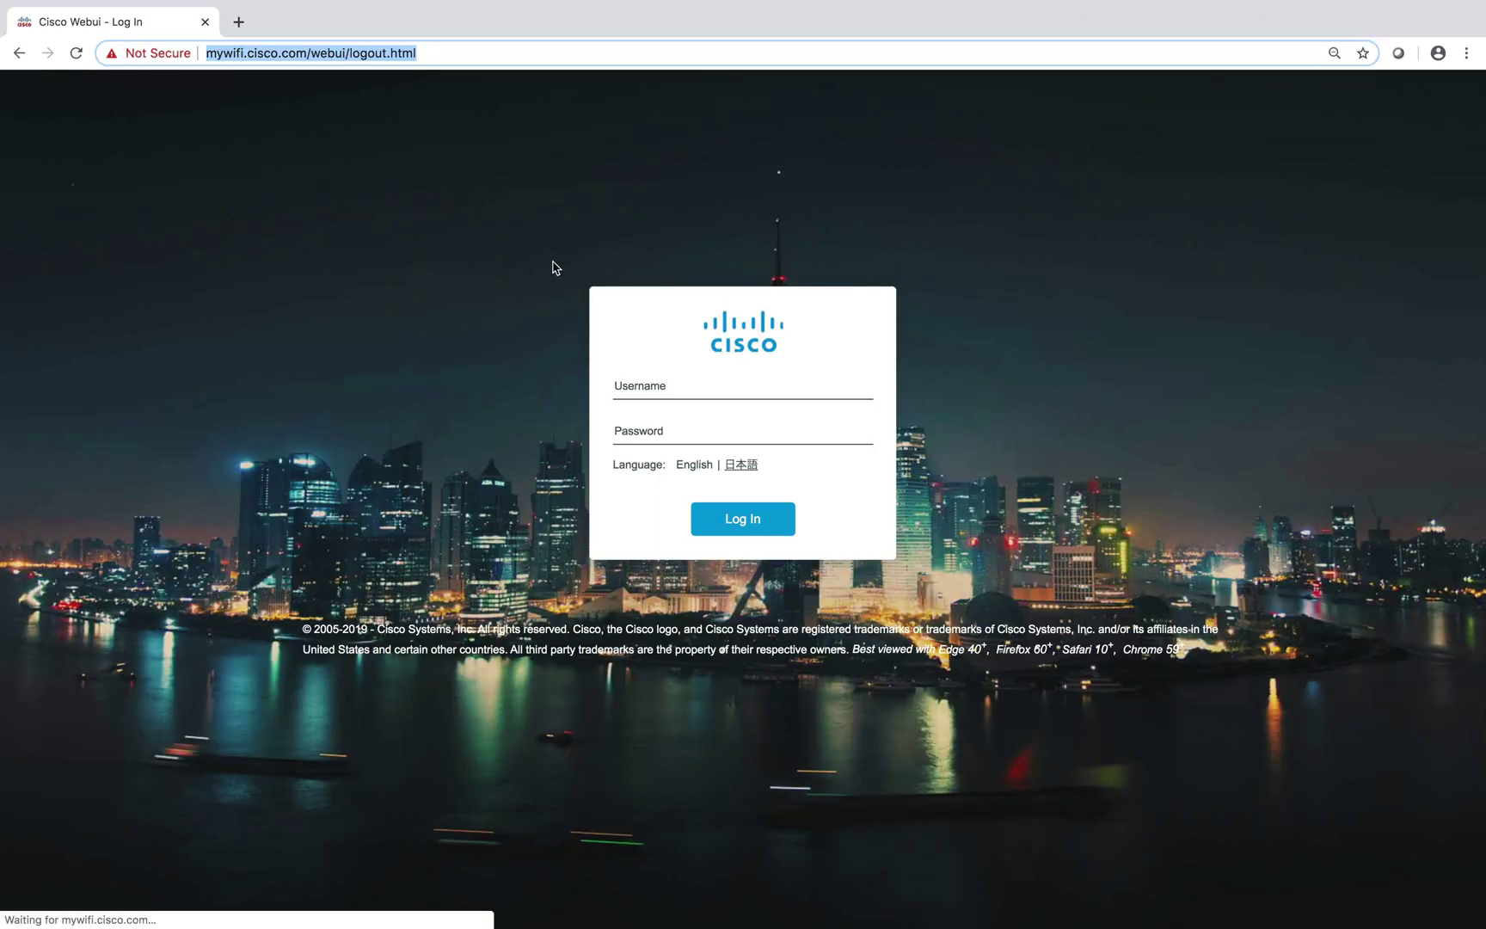
Log in to the controller as admin with the new management password
left_click(673, 372)
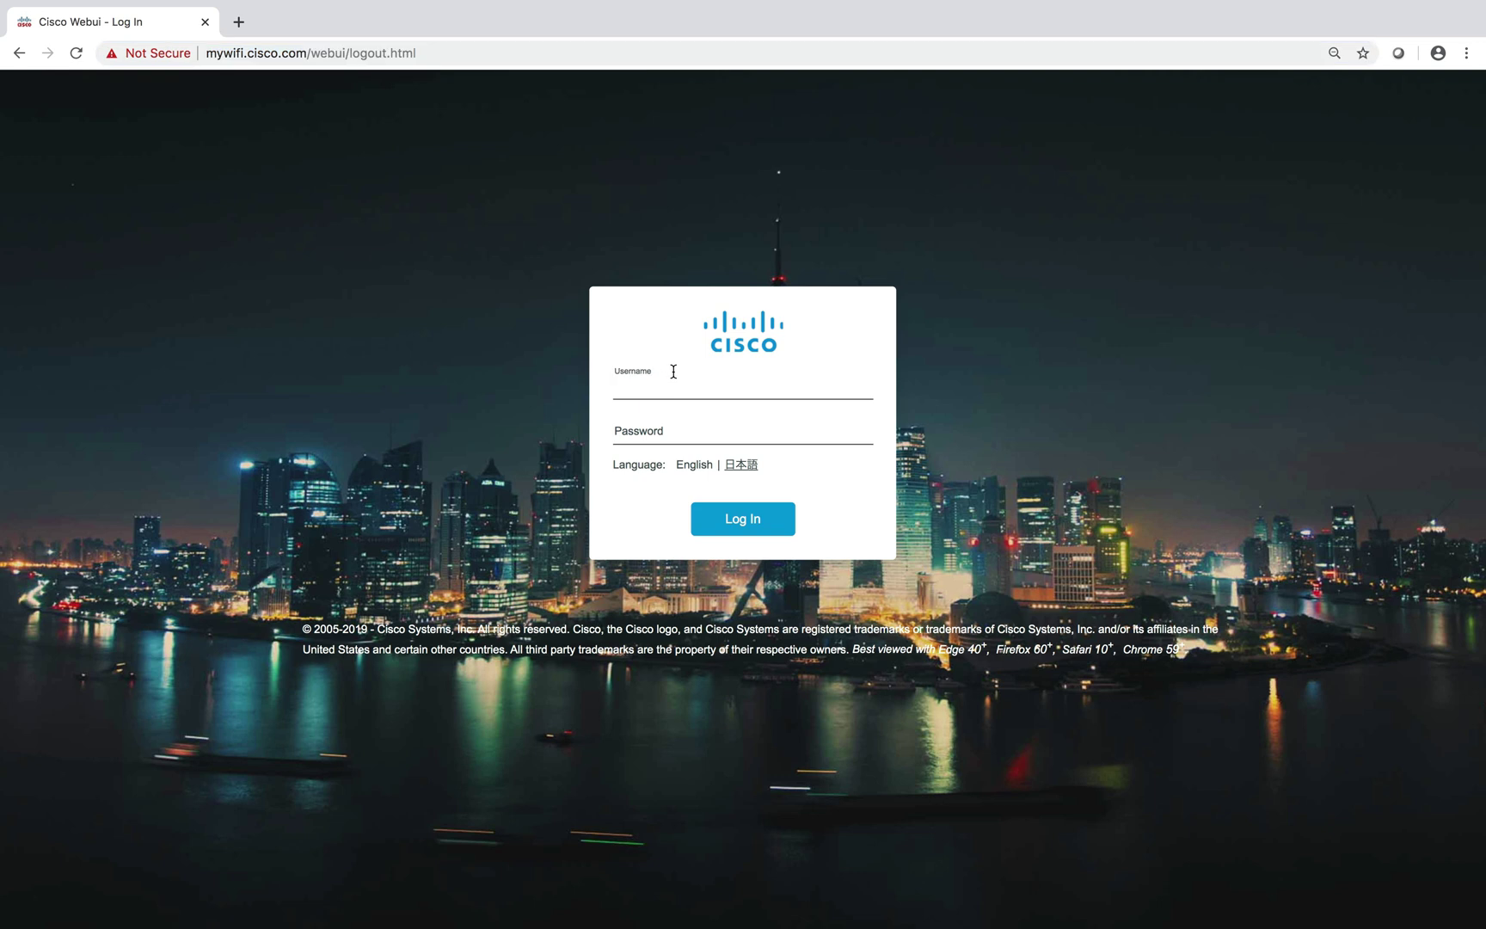
key("Tab")
key("Return")
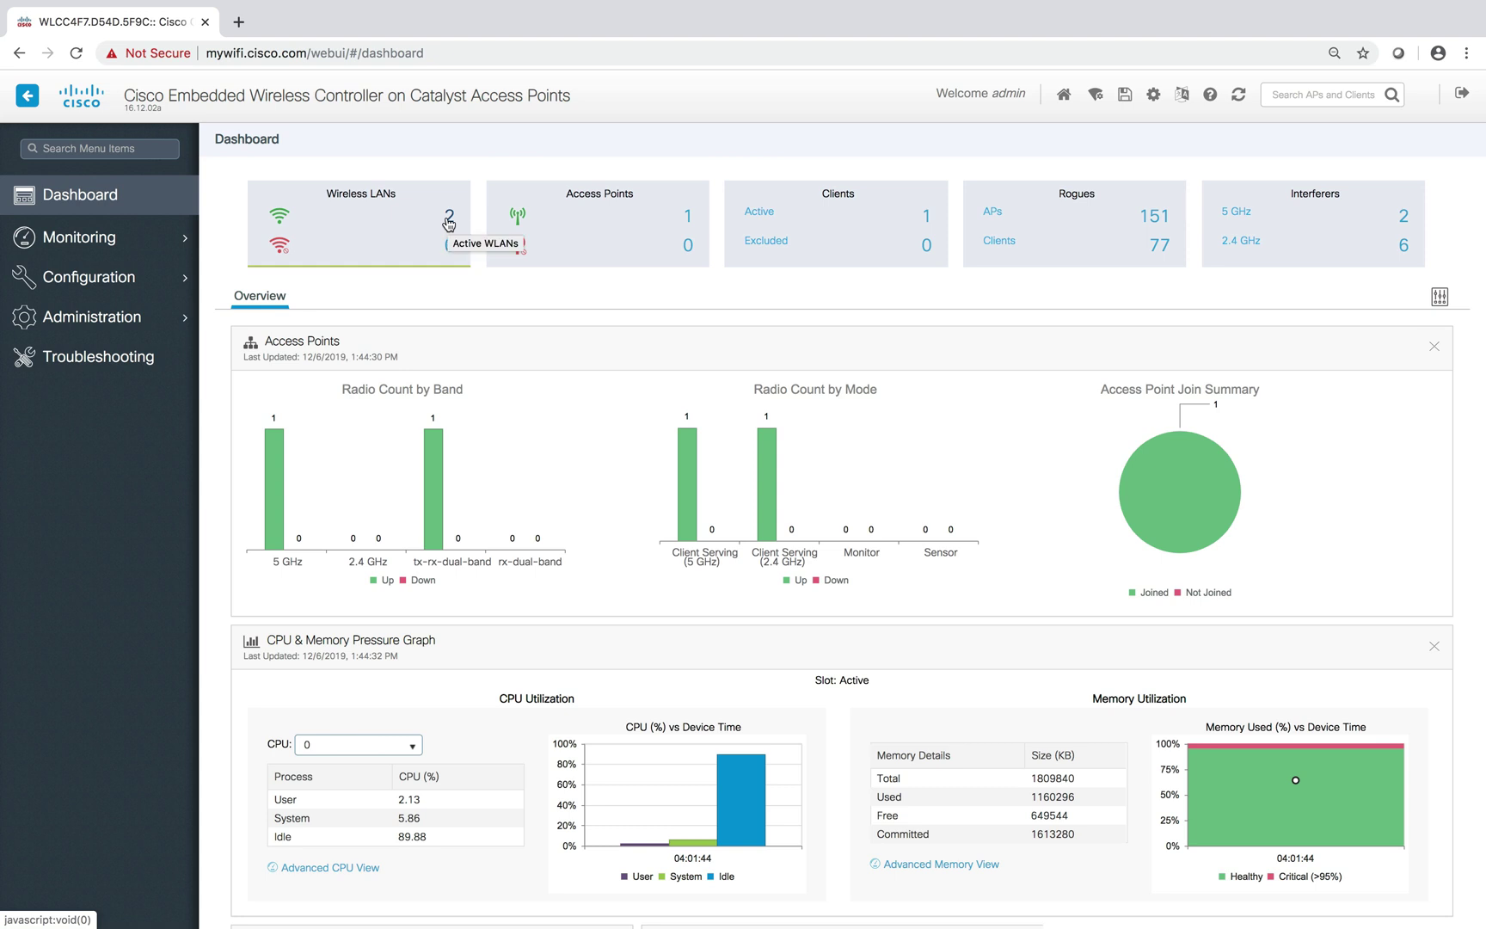
left_click(448, 222)
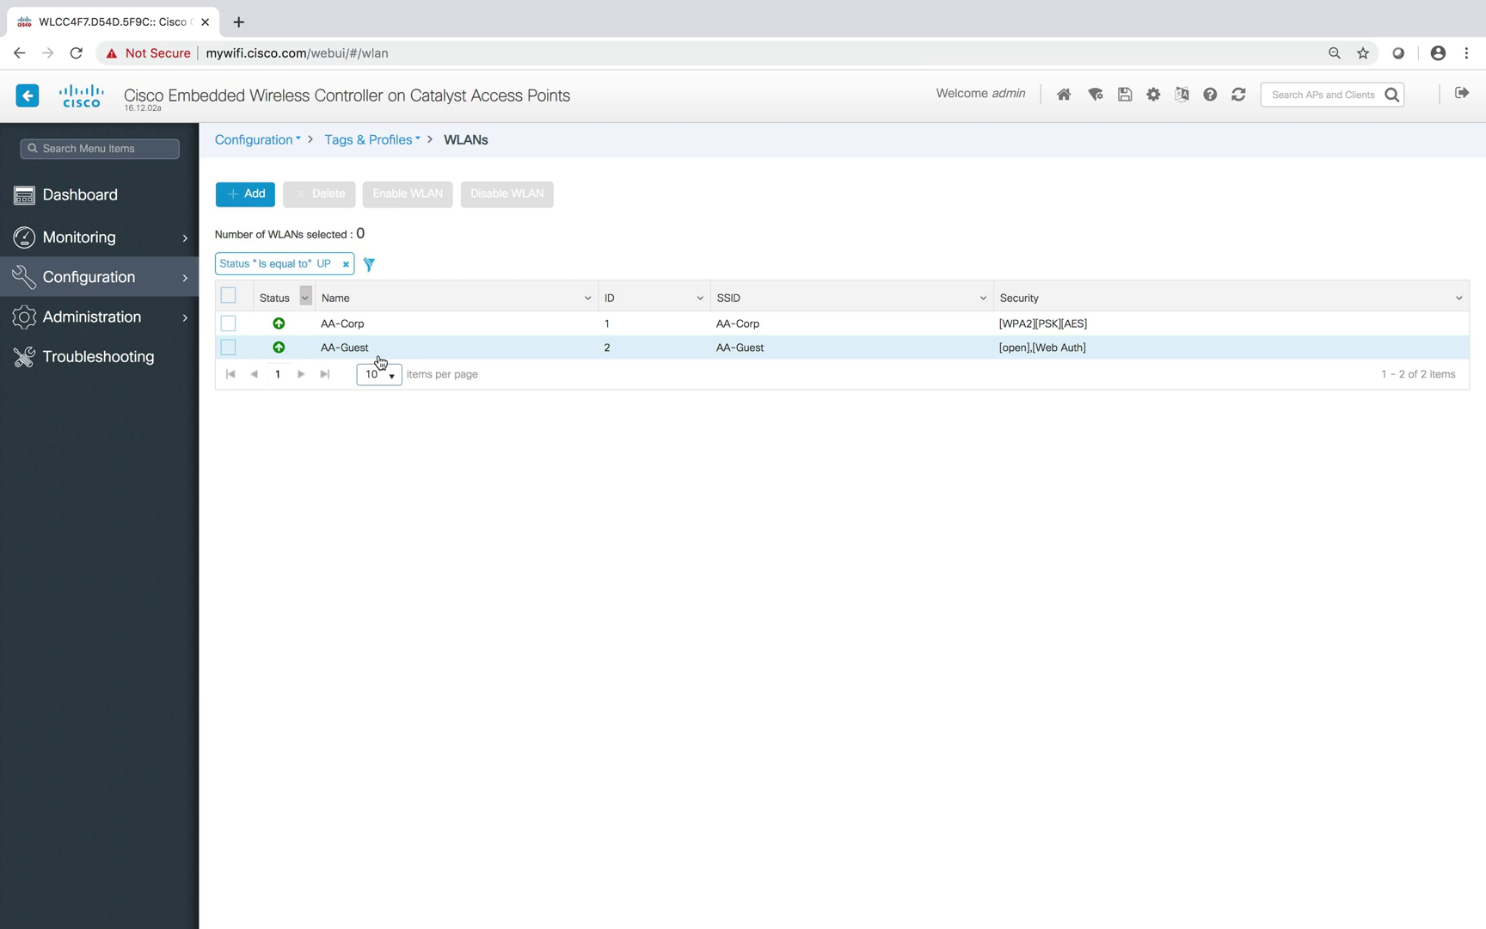
left_click(121, 200)
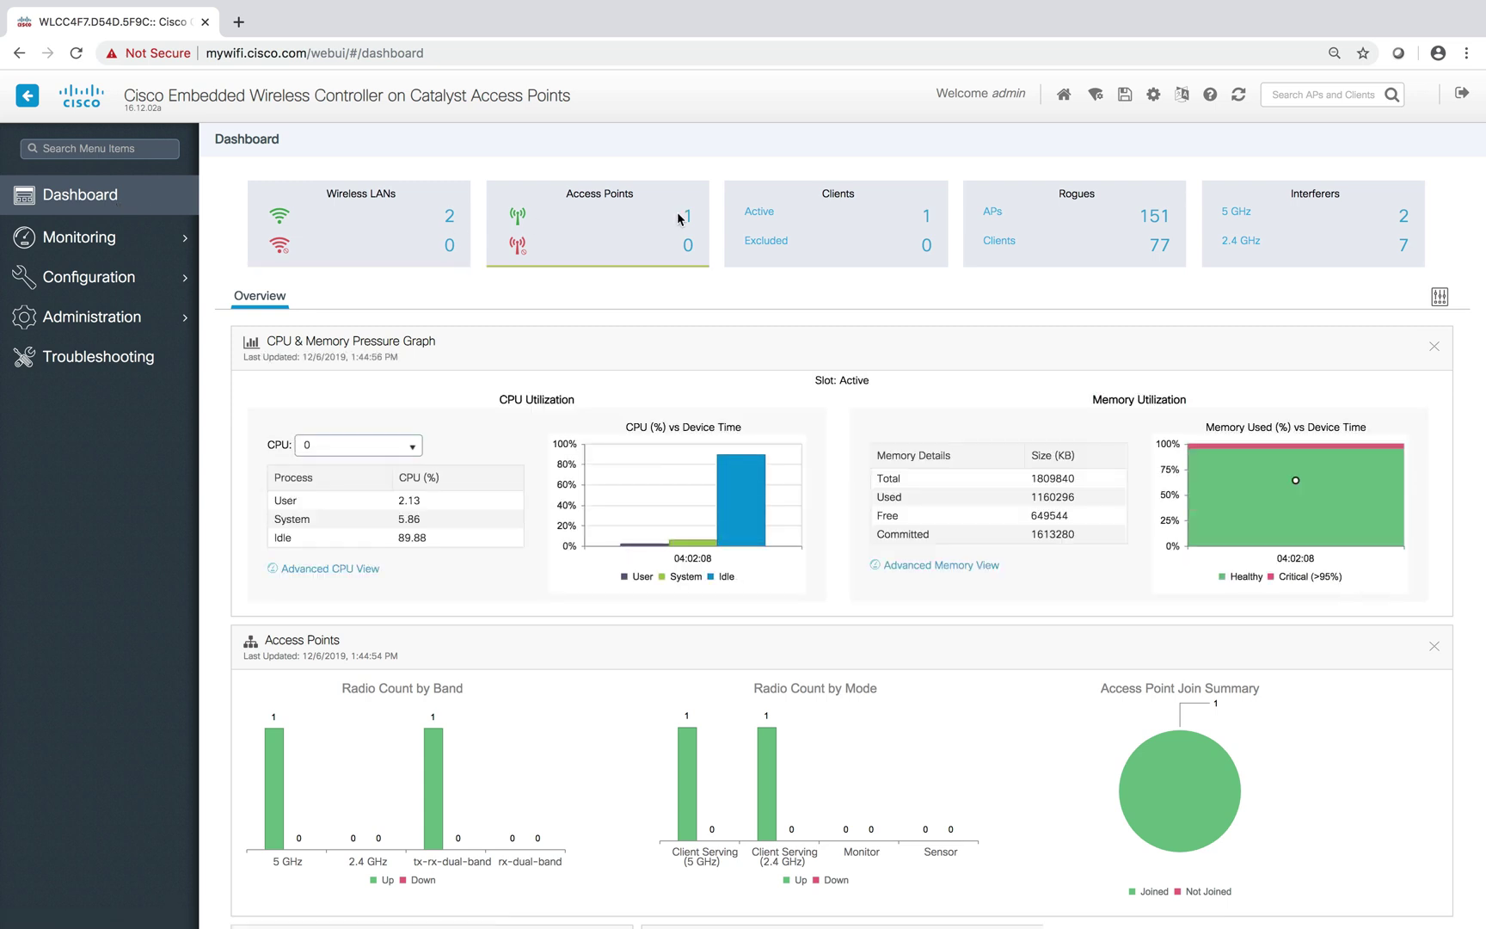
left_click(926, 217)
Open the active client's General properties showing WLAN AA-Corp and IP 10.10.20.78
left_click(550, 359)
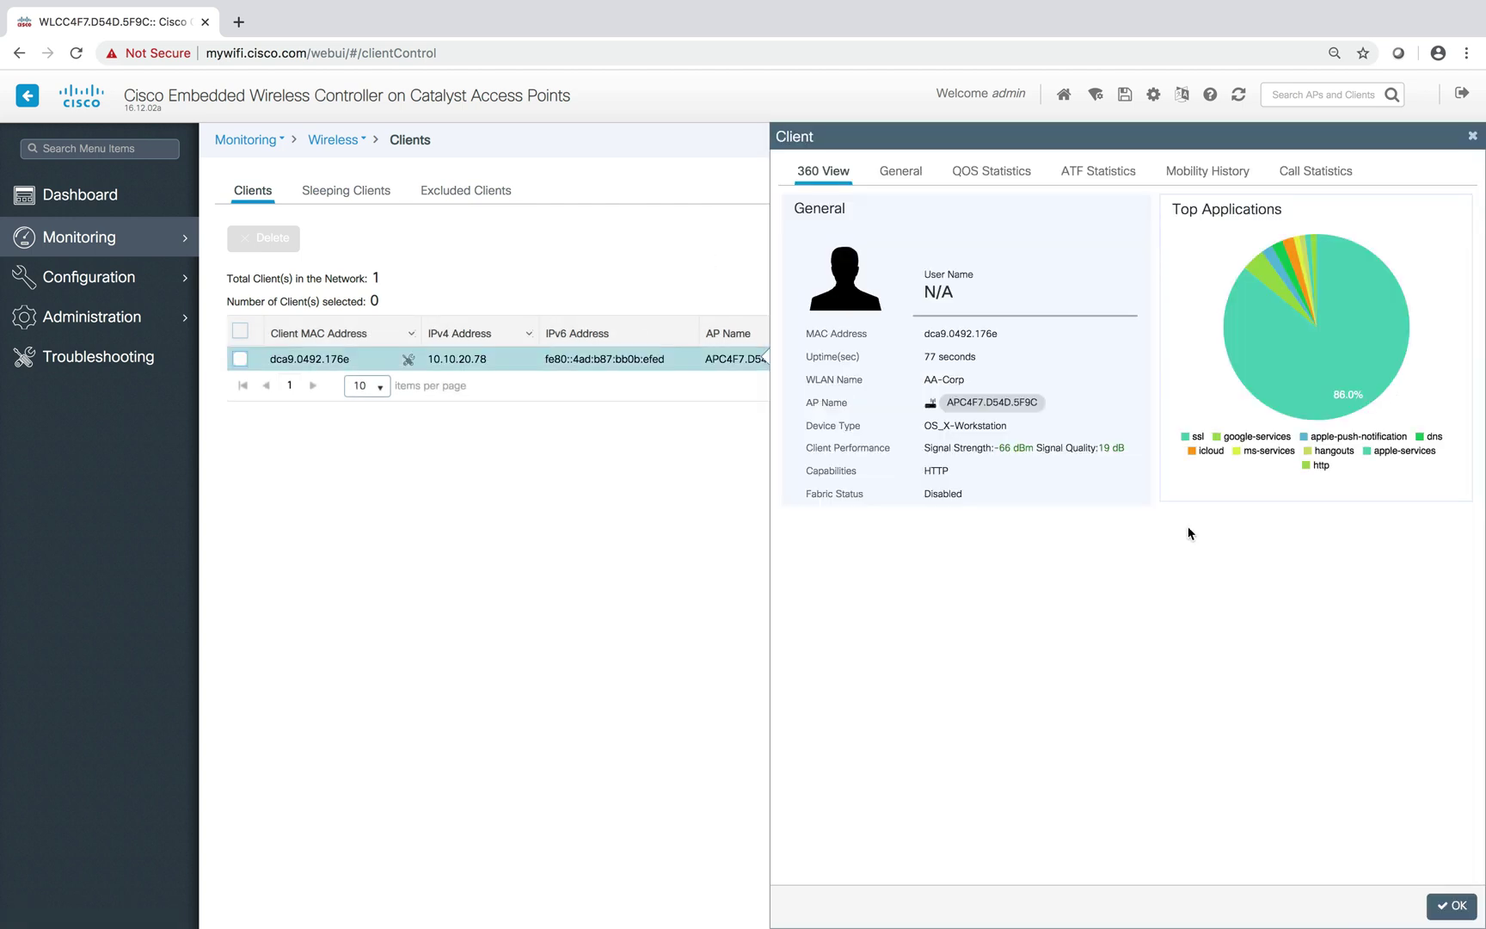
left_click(900, 171)
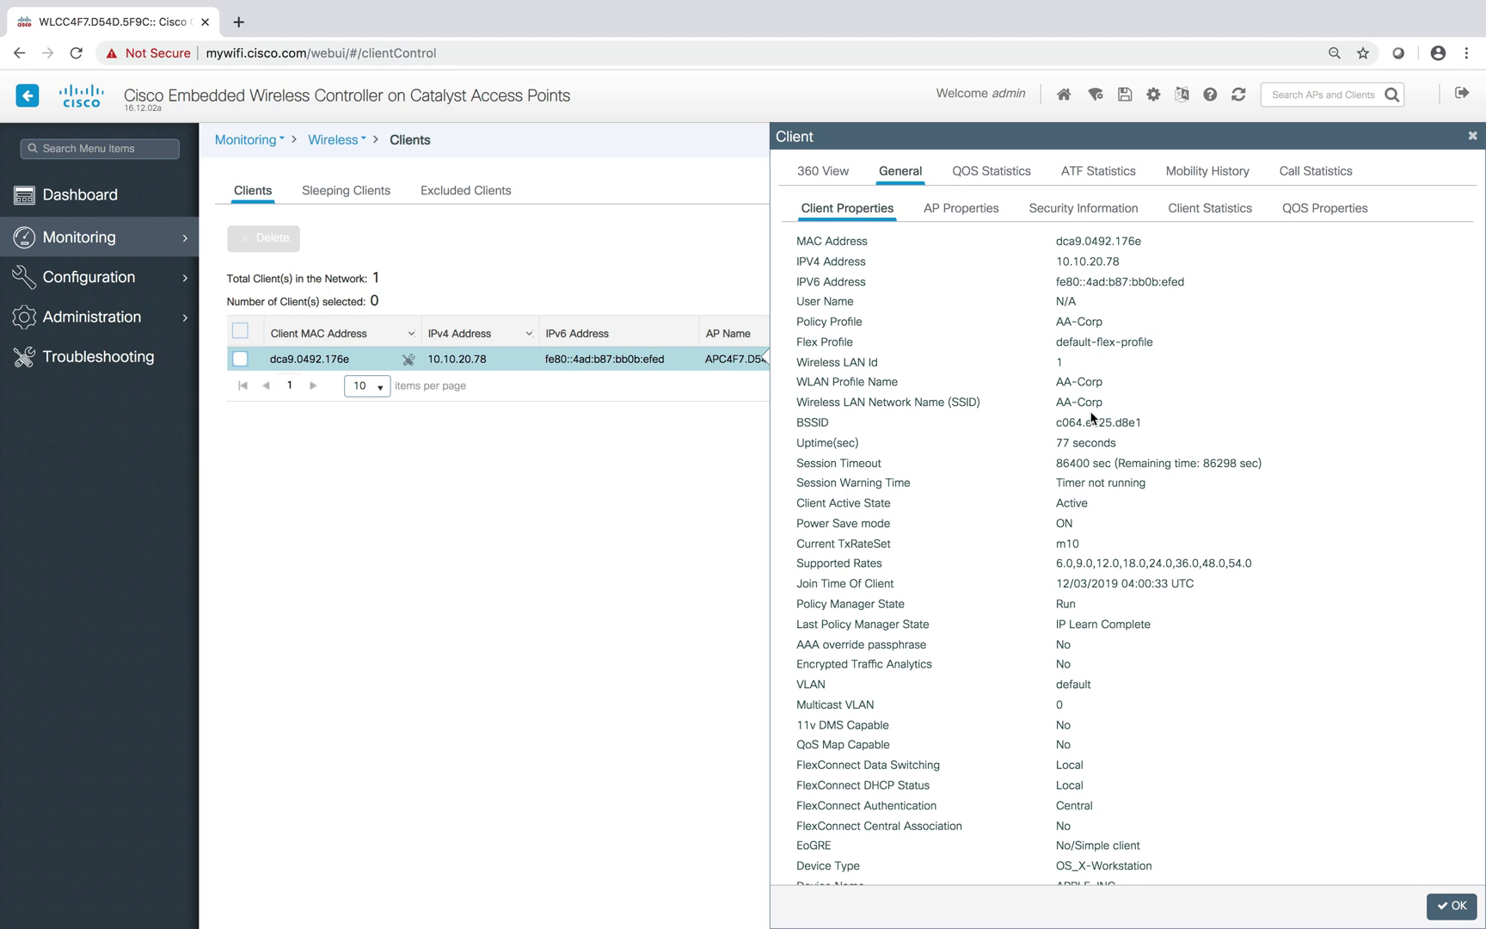